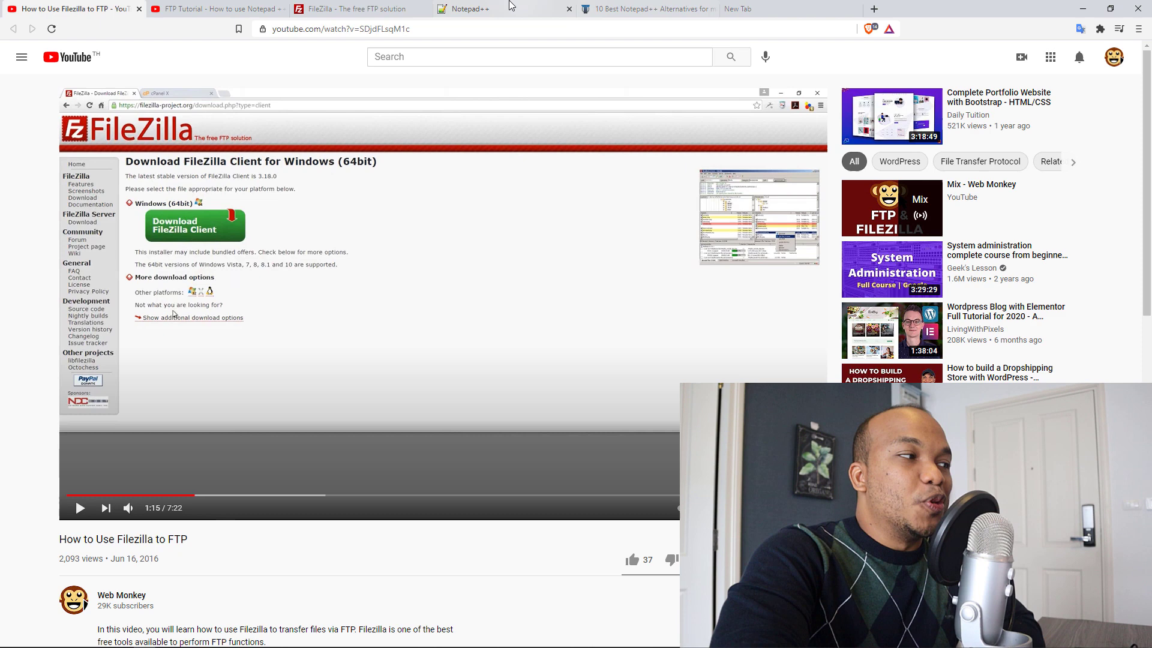
- Review the Notepad++ FTP tutorial video, then bring up the FileZilla project website
{"action": "left_click", "coordinate": [219, 9]}
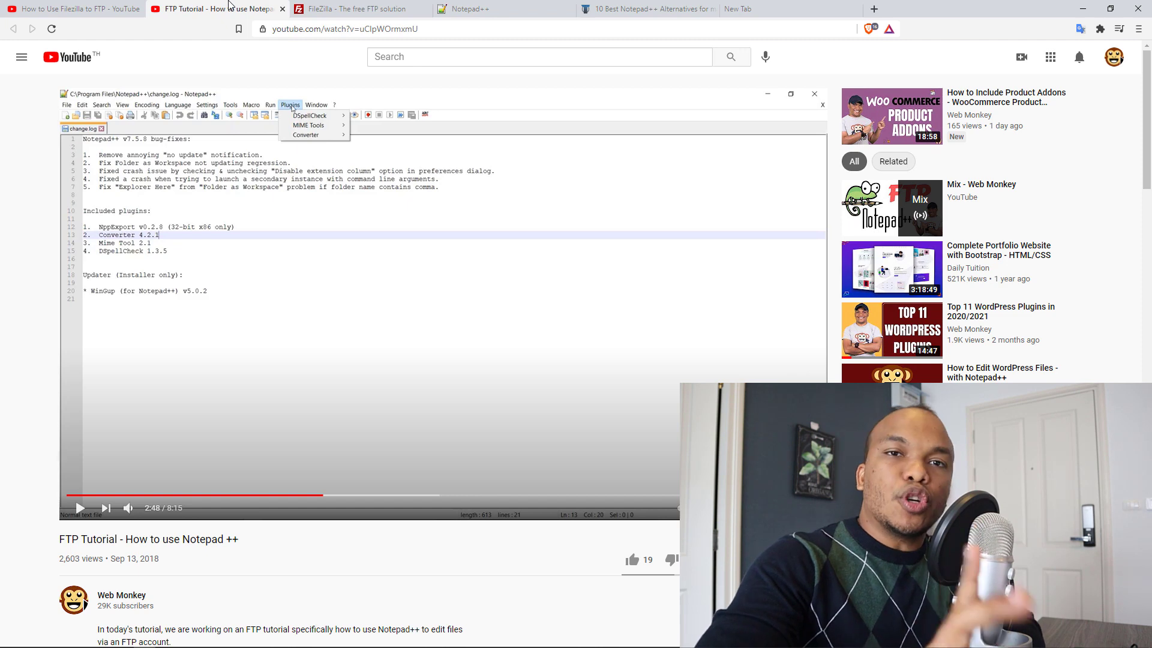
{"action": "left_click", "coordinate": [338, 8]}
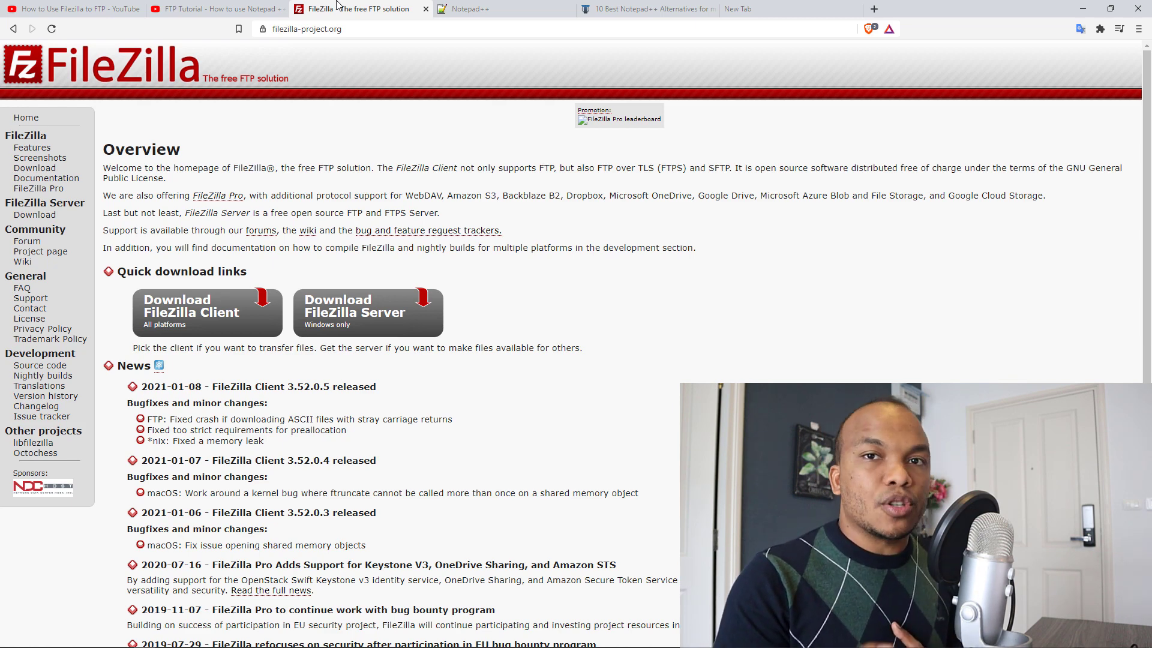
- Compare the FileZilla and Notepad++ sites, then view the Notepad++ alternatives for macOS article
{"action": "left_click", "coordinate": [491, 9]}
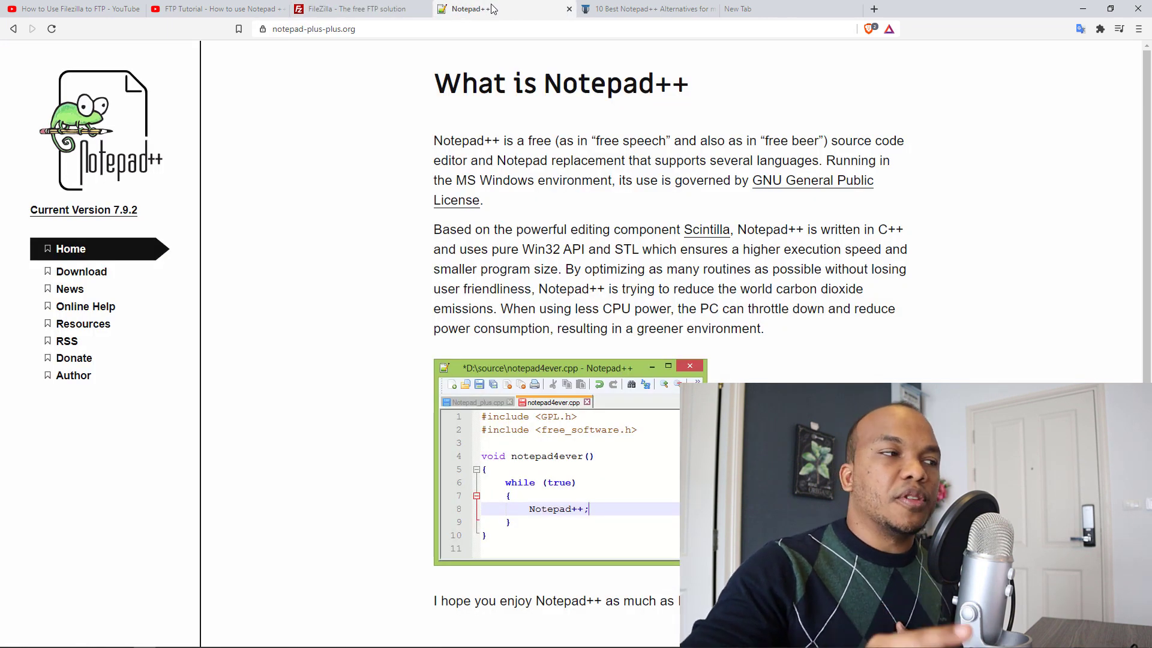
{"action": "left_click", "coordinate": [396, 9]}
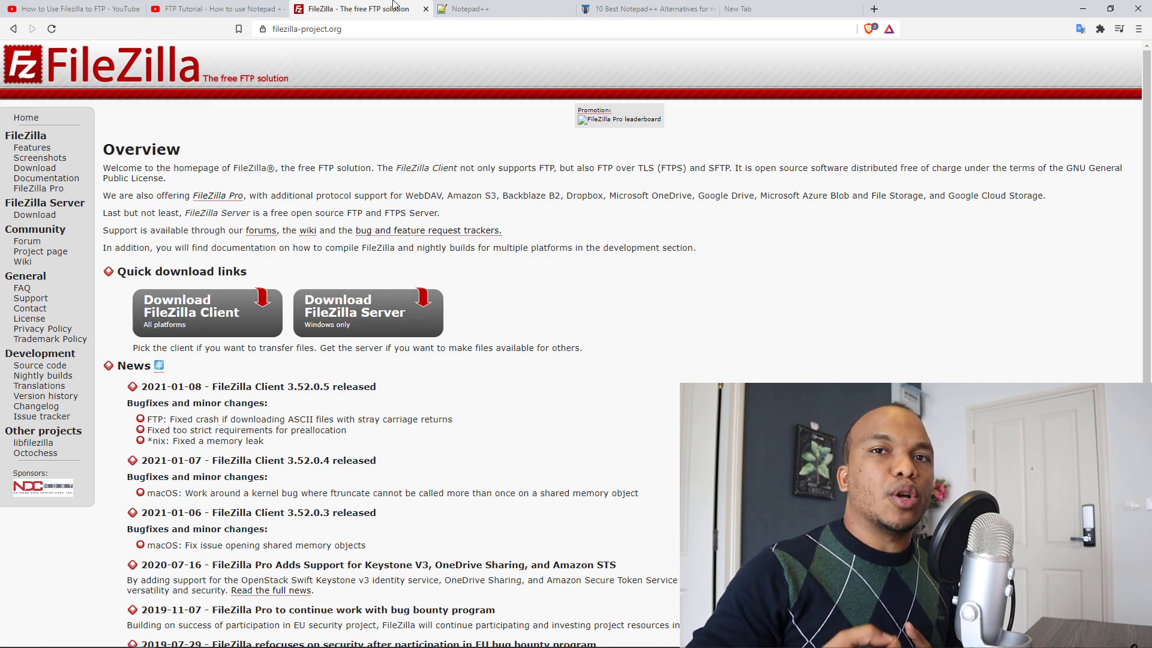
{"action": "left_click", "coordinate": [459, 8]}
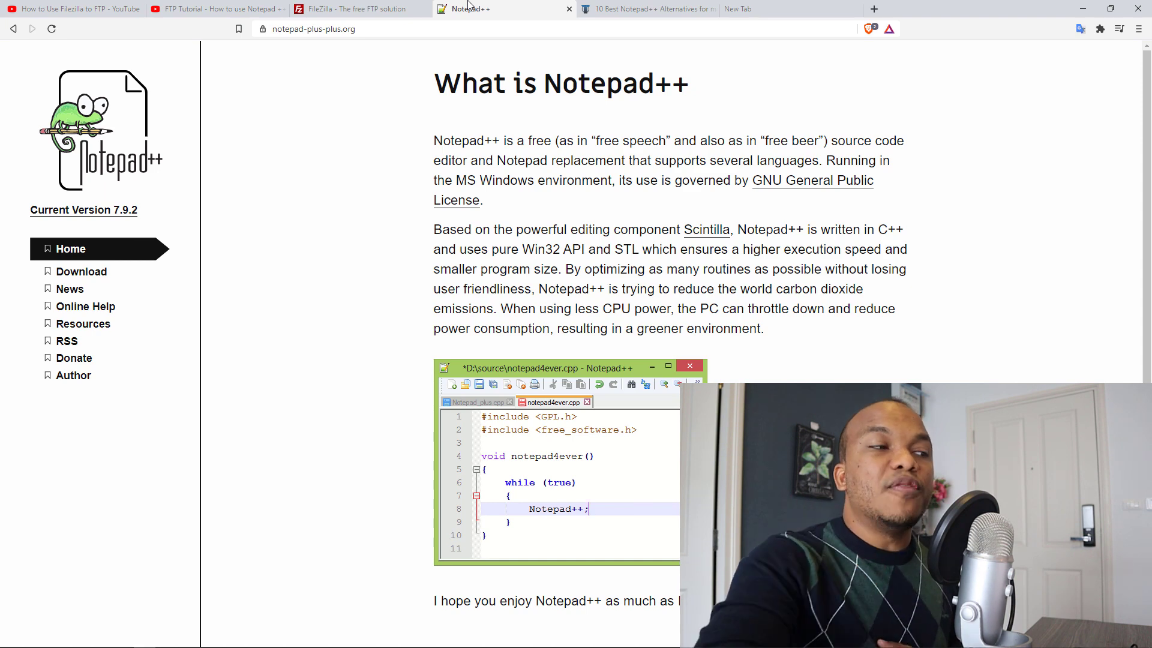
{"action": "left_click", "coordinate": [612, 9]}
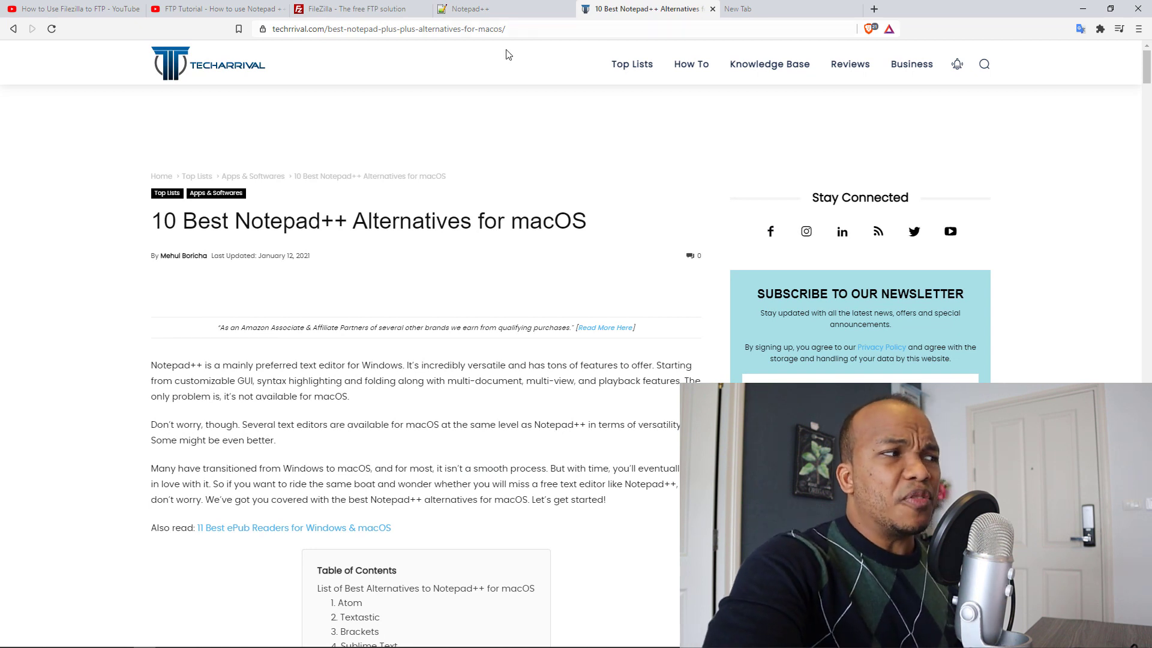
{"action": "mouse_move", "coordinate": [1147, 64]}
{"action": "left_mouse_down"}
{"action": "mouse_move", "coordinate": [1146, 173]}
{"action": "mouse_move", "coordinate": [1147, 100]}
{"action": "left_mouse_up"}
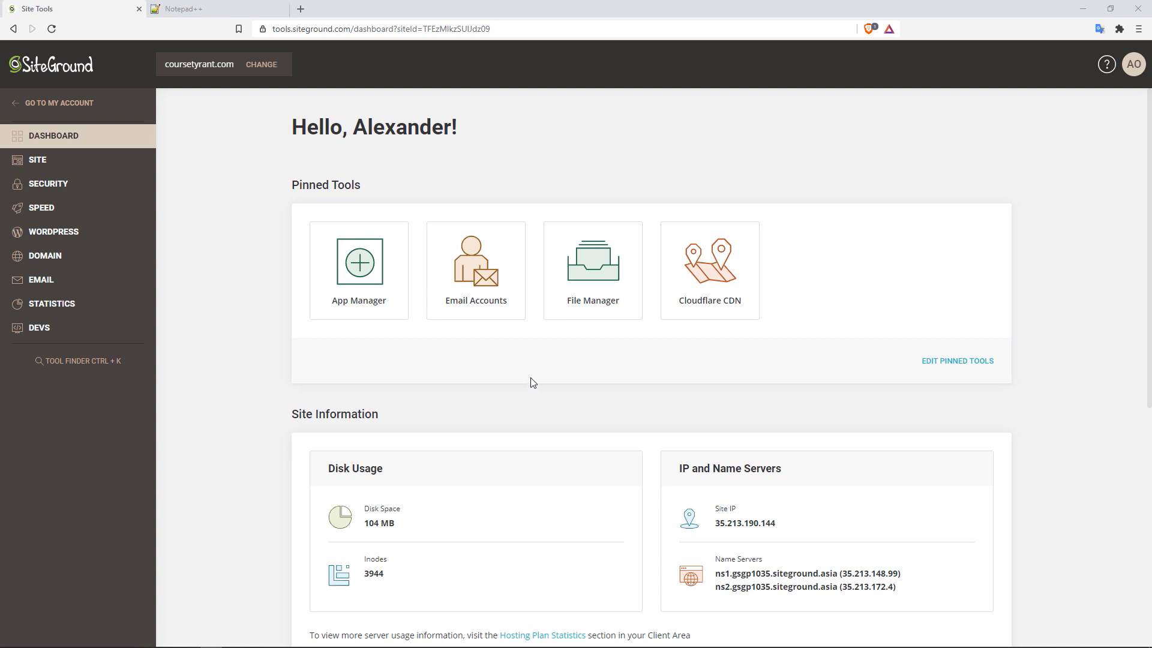
- Create a new FTP account under Site > FTP Accounts with an account name and valid password
{"action": "left_click", "coordinate": [43, 162]}
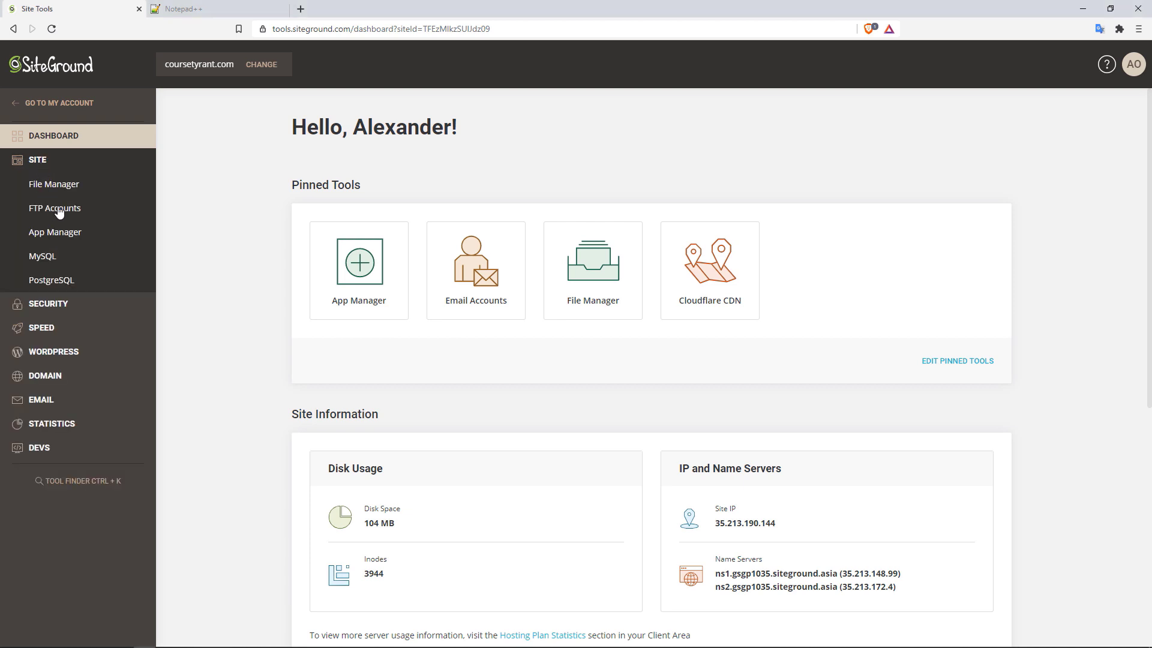
{"action": "left_click", "coordinate": [59, 208]}
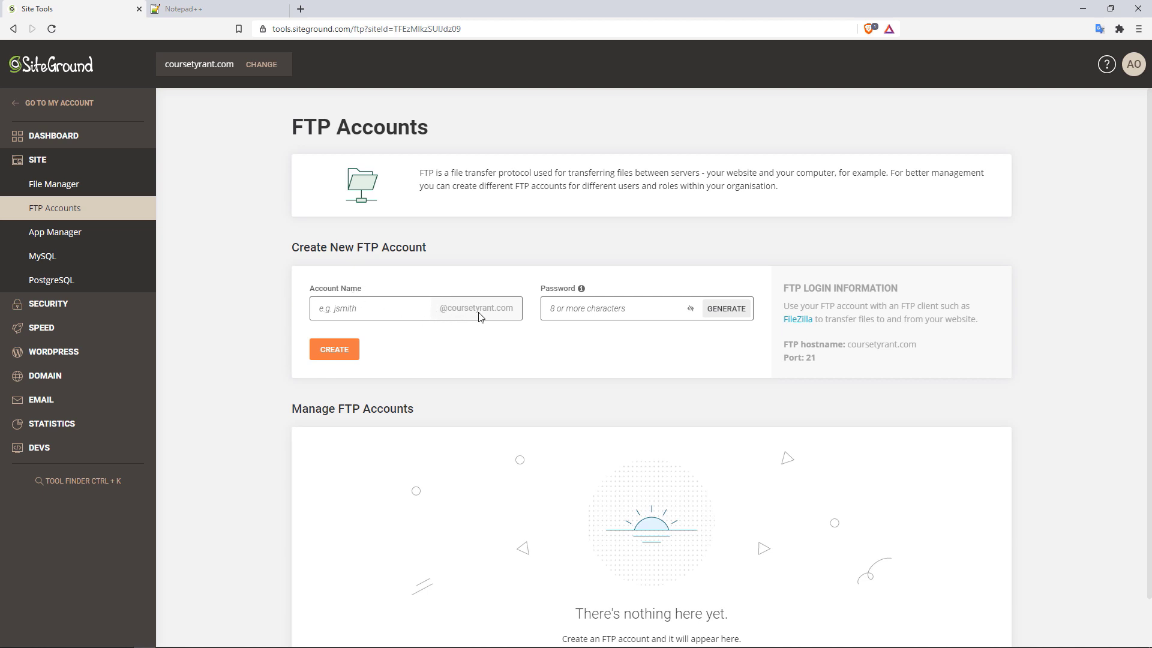
{"action": "left_click", "coordinate": [362, 308]}
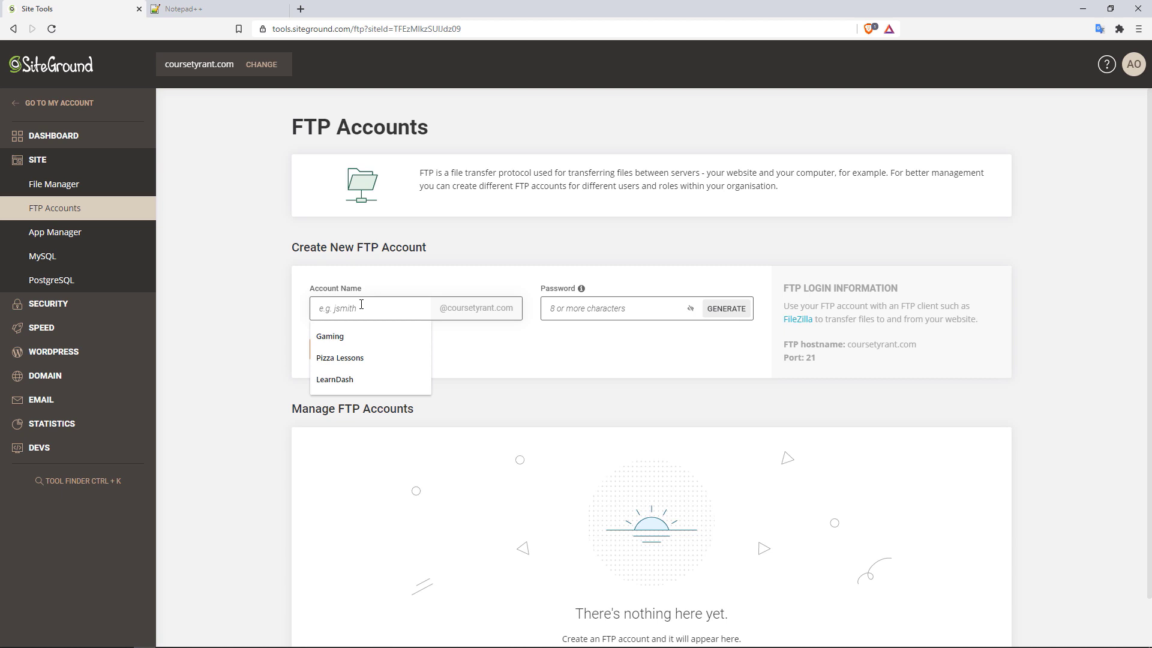
{"action": "type", "text": "alexo"}
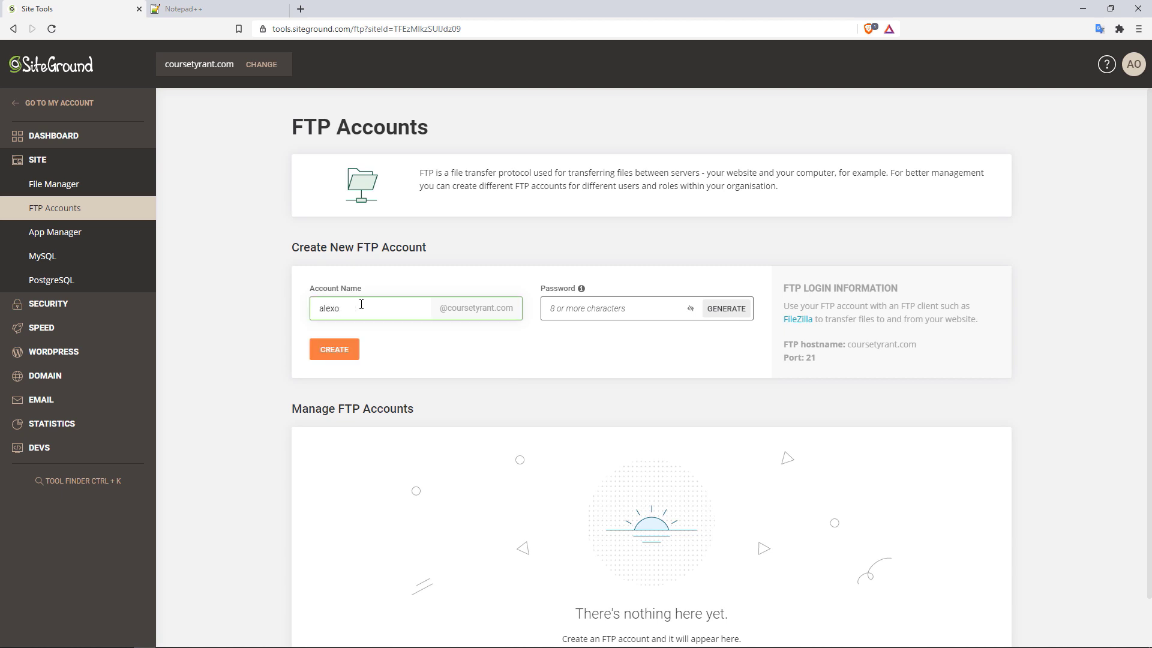
{"action": "left_click", "coordinate": [580, 309]}
{"action": "type", "text": "•••"}
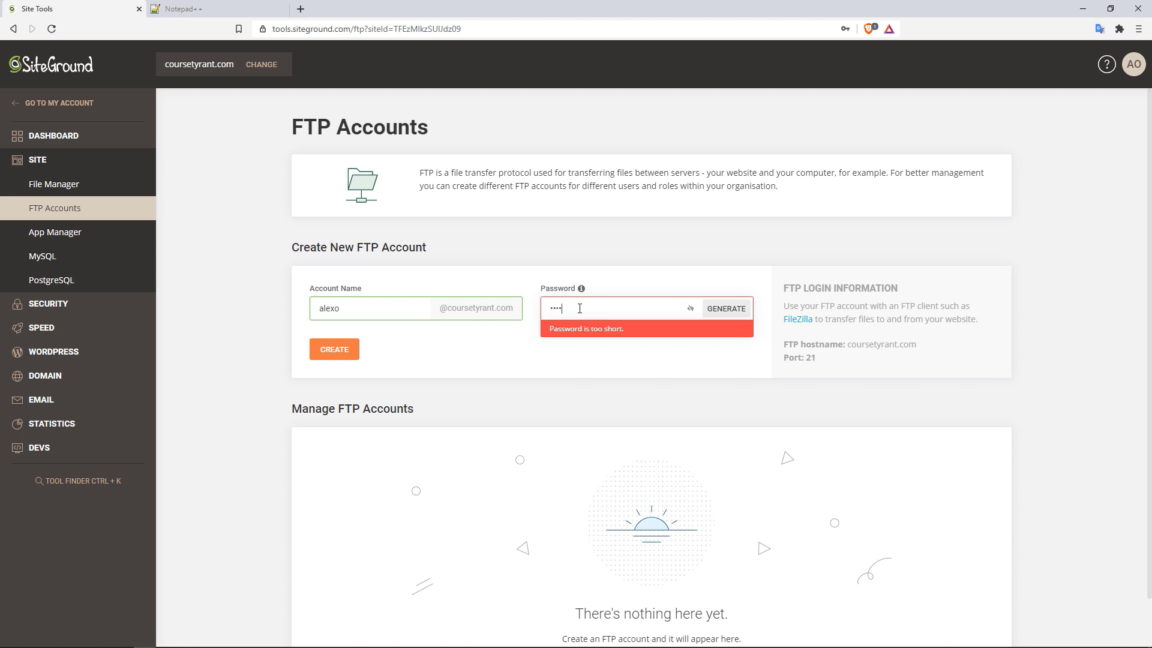
{"action": "key", "text": "BackSpace"}
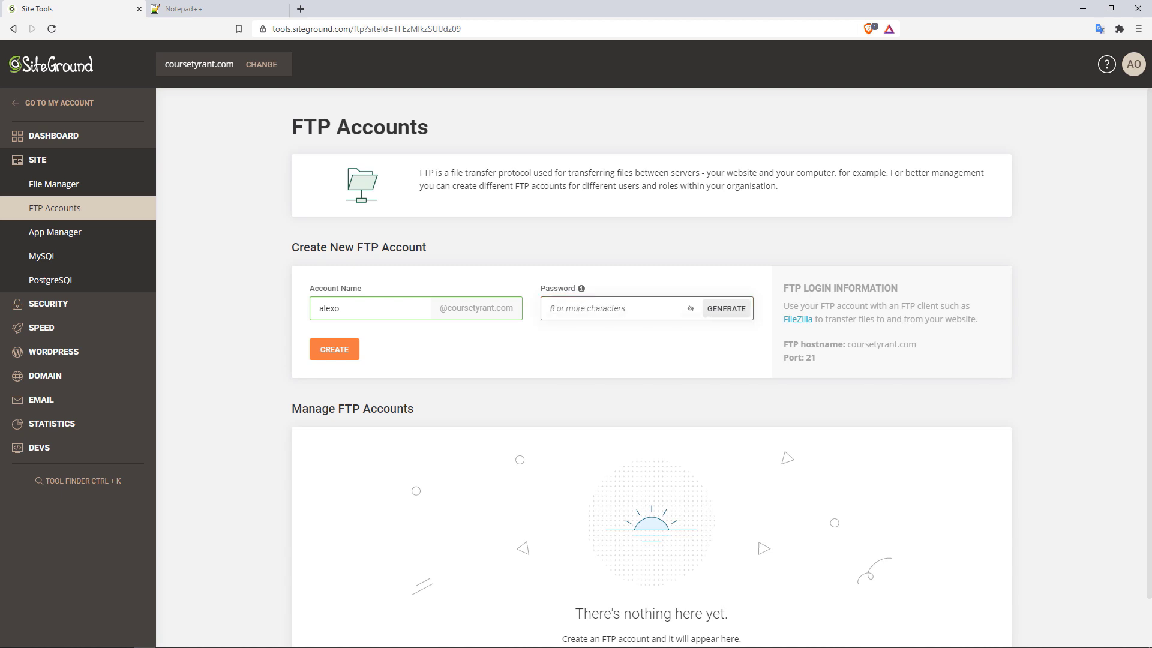
{"action": "type", "text": "••••••••"}
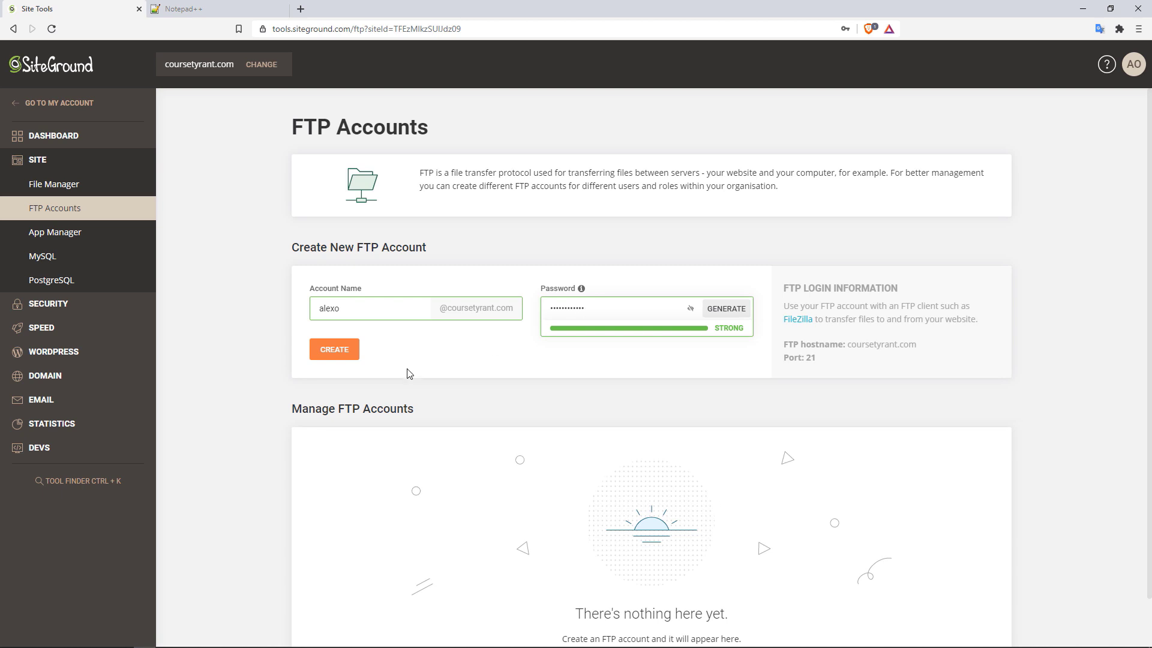
{"action": "left_click", "coordinate": [333, 349]}
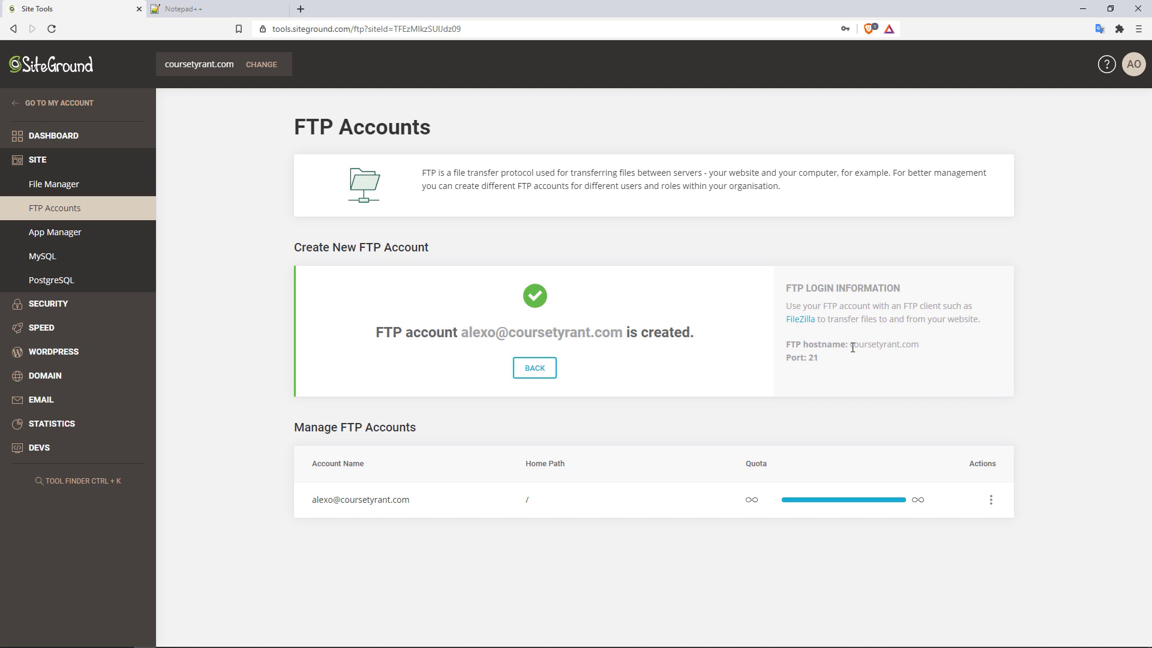
- Note the FTP hostname coursetyrant.com, then move to the Notepad++ website
{"action": "left_click_drag", "start_coordinate": [850, 345], "coordinate": [920, 347]}
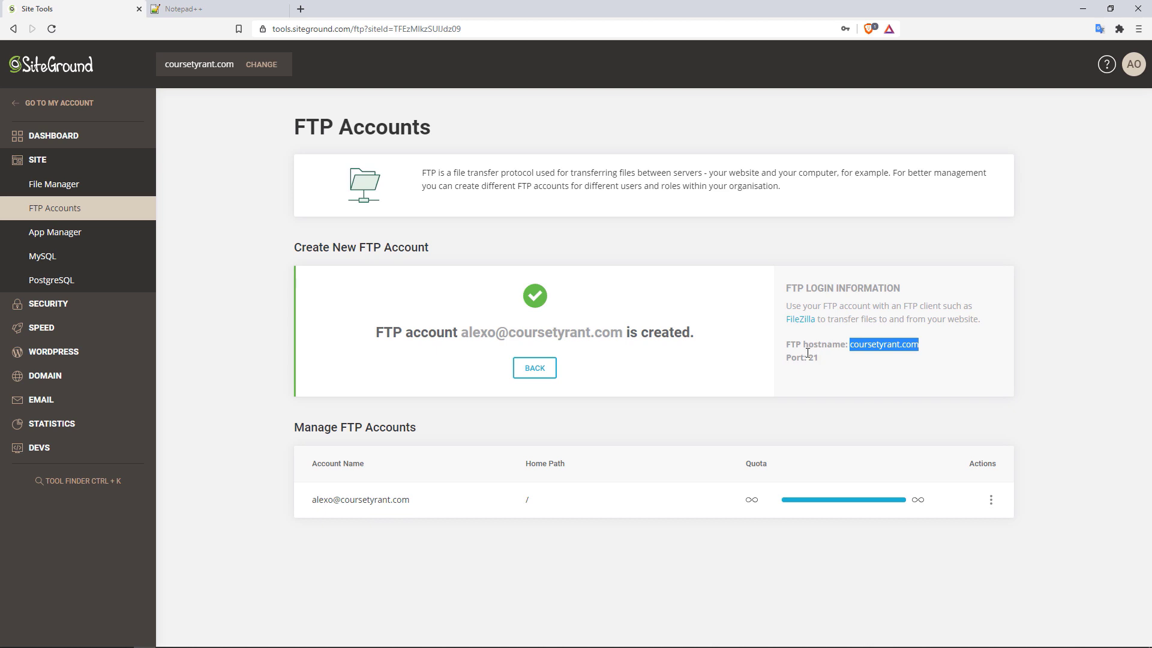
{"action": "left_click", "coordinate": [243, 6]}
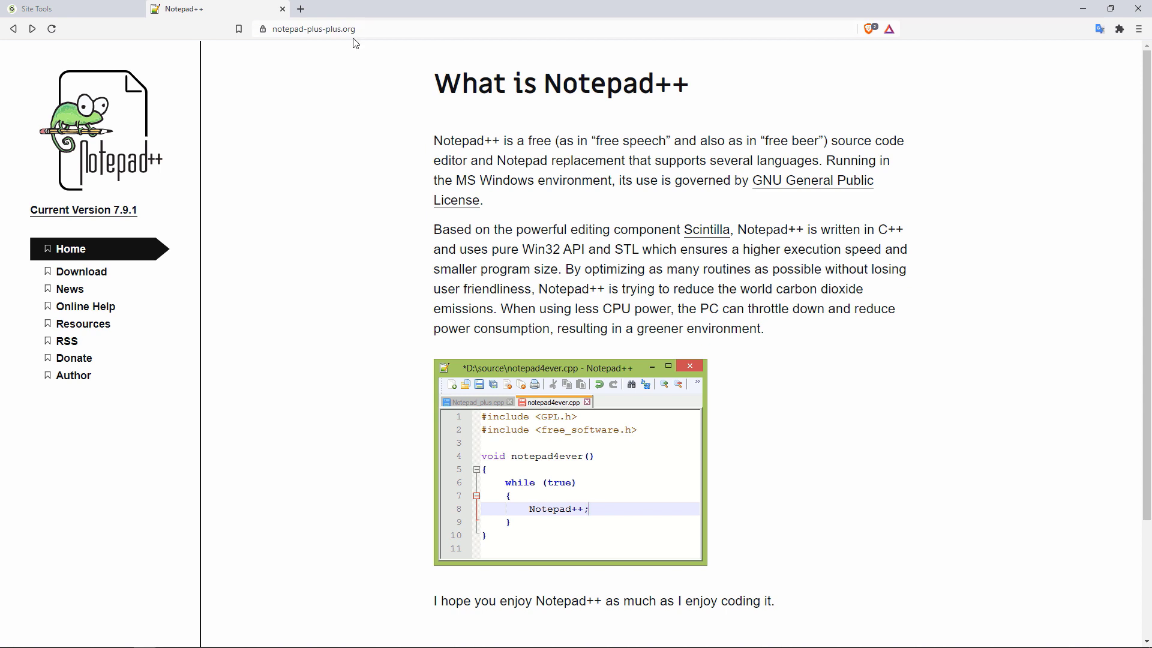
- Download the Notepad++ 7.8.8 64-bit installer into Downloads and run it
{"action": "left_click", "coordinate": [81, 271]}
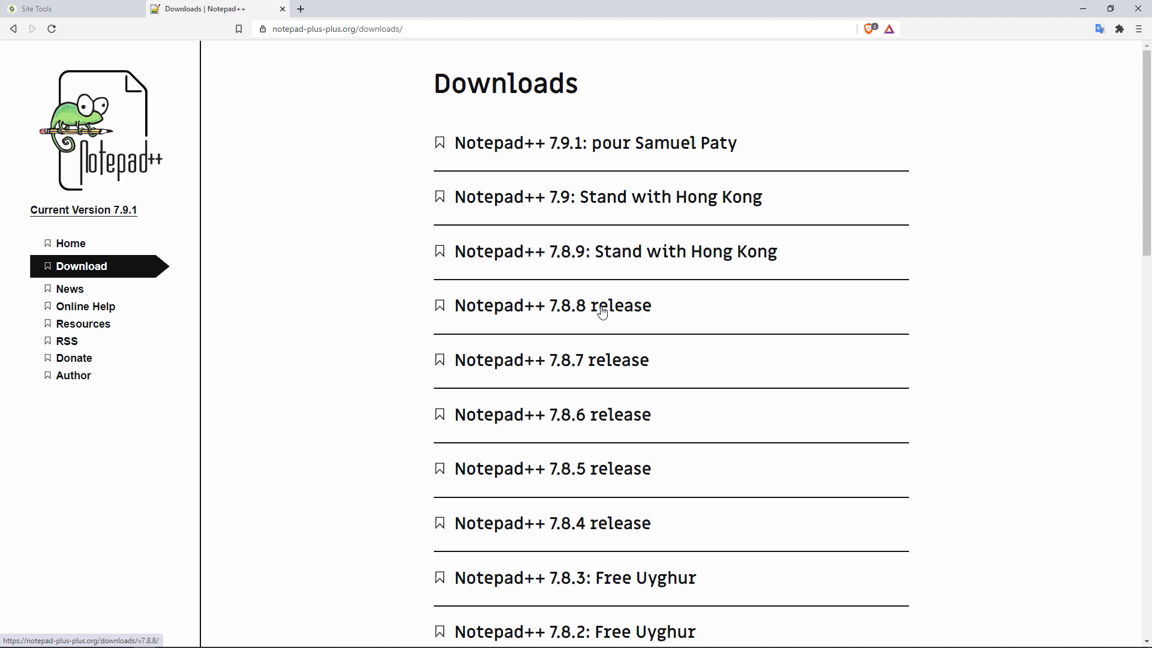
{"action": "left_click", "coordinate": [552, 309]}
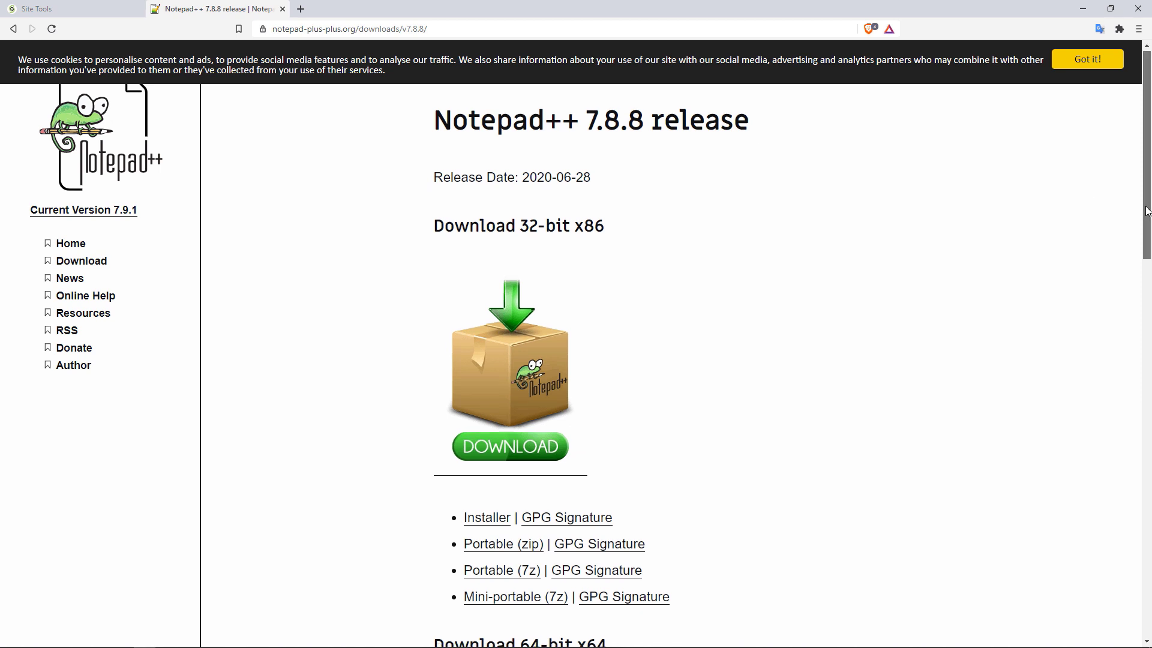
{"action": "left_click_drag", "start_coordinate": [1146, 180], "coordinate": [1113, 349]}
{"action": "scroll", "coordinate": [1112, 349], "scroll_direction": "down", "scroll_amount": 1}
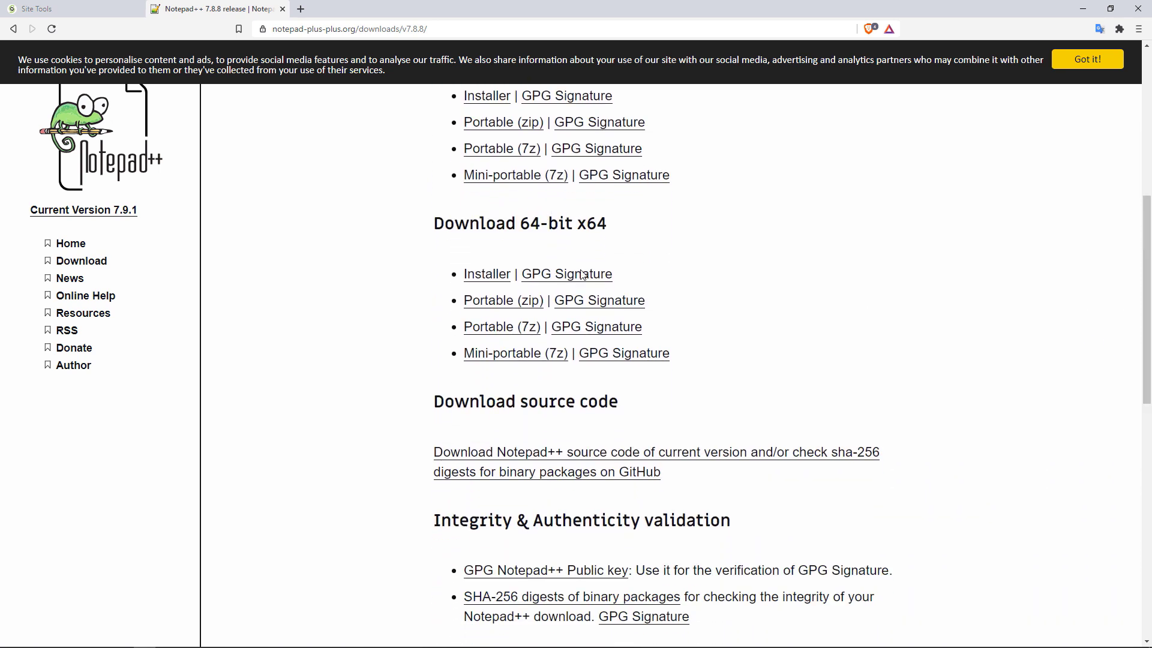
{"action": "left_click", "coordinate": [487, 273]}
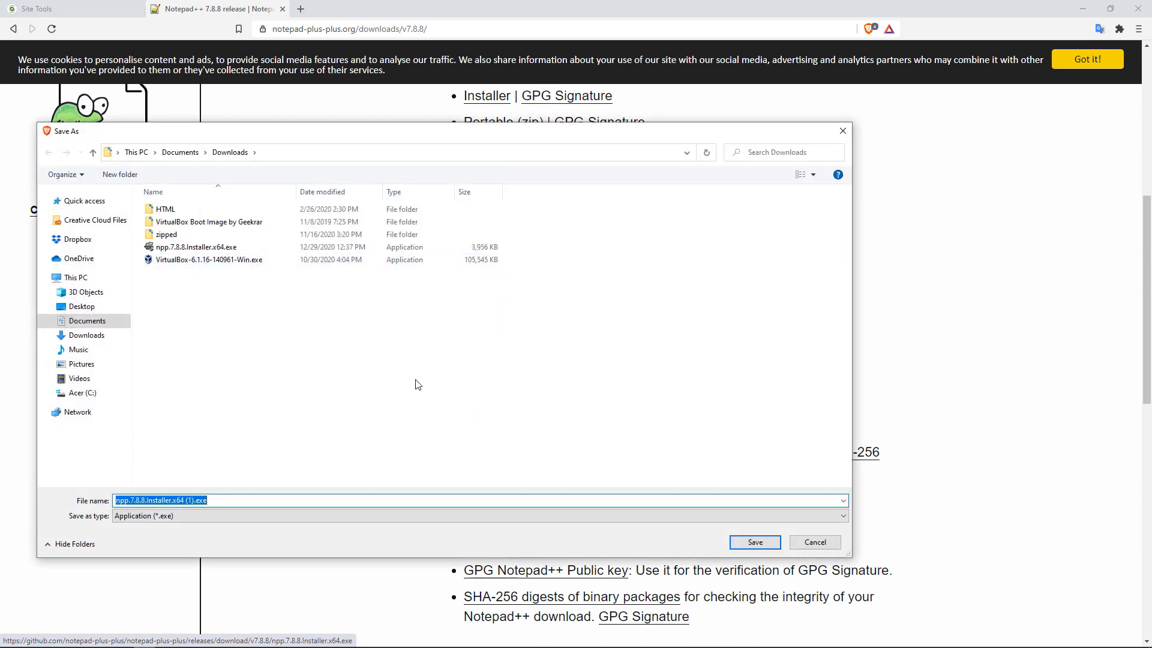
{"action": "left_click", "coordinate": [754, 541]}
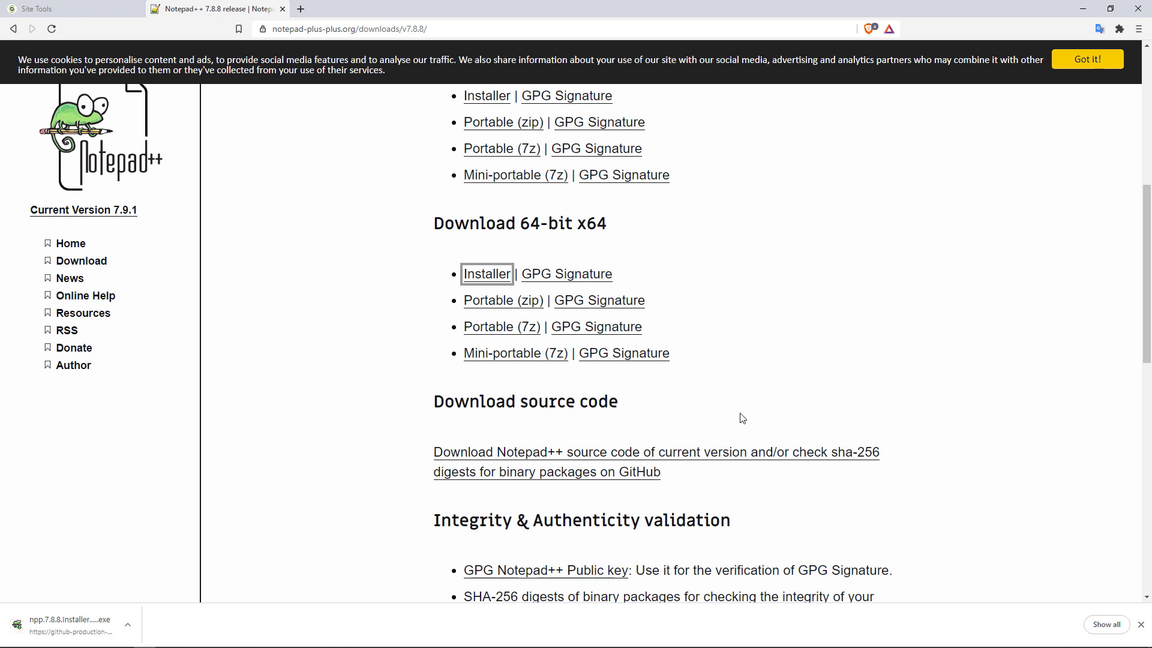
{"action": "left_click", "coordinate": [66, 622]}
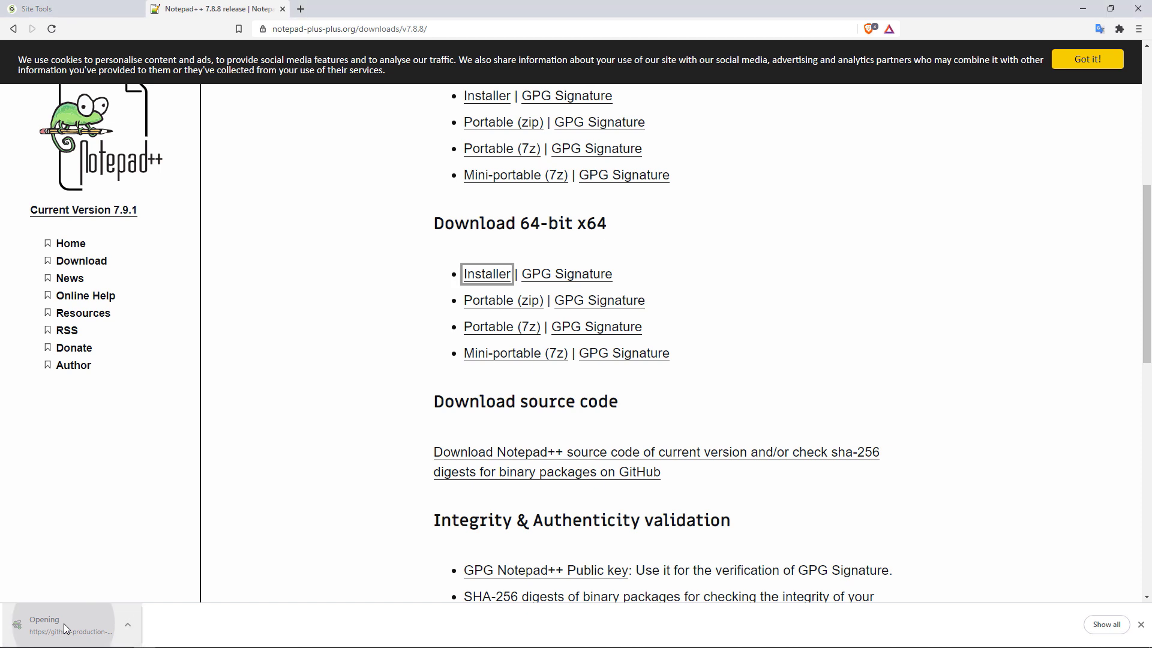
- Install Notepad++ with defaults plus a desktop shortcut, launch it and decline the update
{"action": "left_click", "coordinate": [578, 357]}
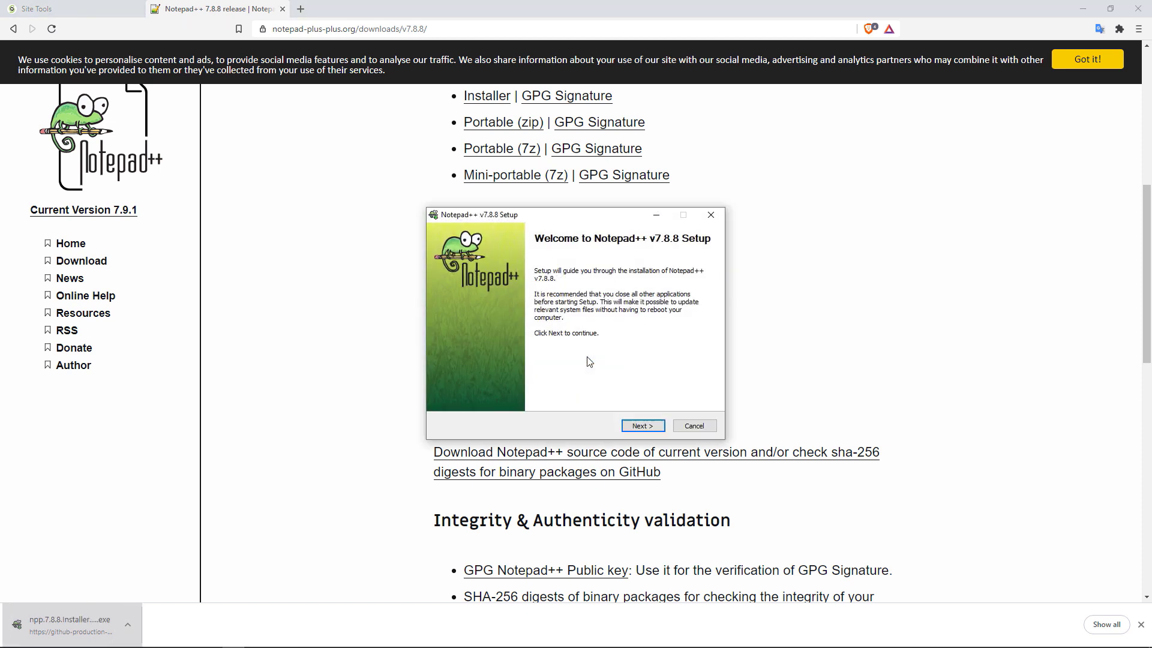
{"action": "left_click", "coordinate": [642, 424]}
{"action": "left_click", "coordinate": [643, 425]}
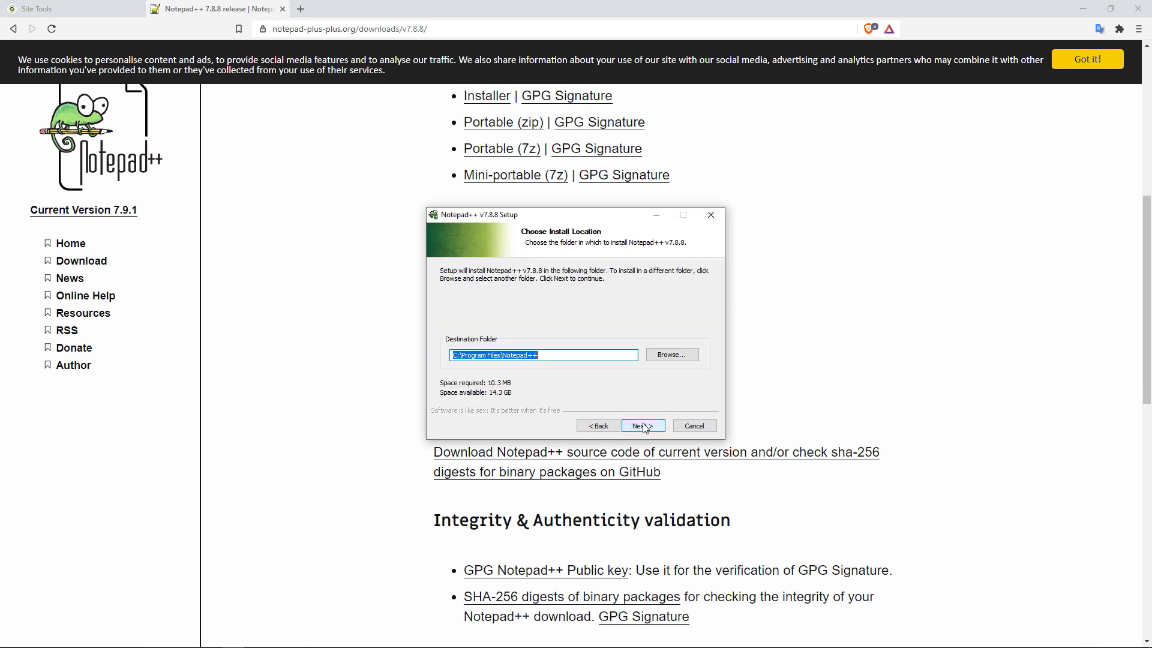
{"action": "left_click", "coordinate": [643, 427]}
{"action": "left_click", "coordinate": [643, 426]}
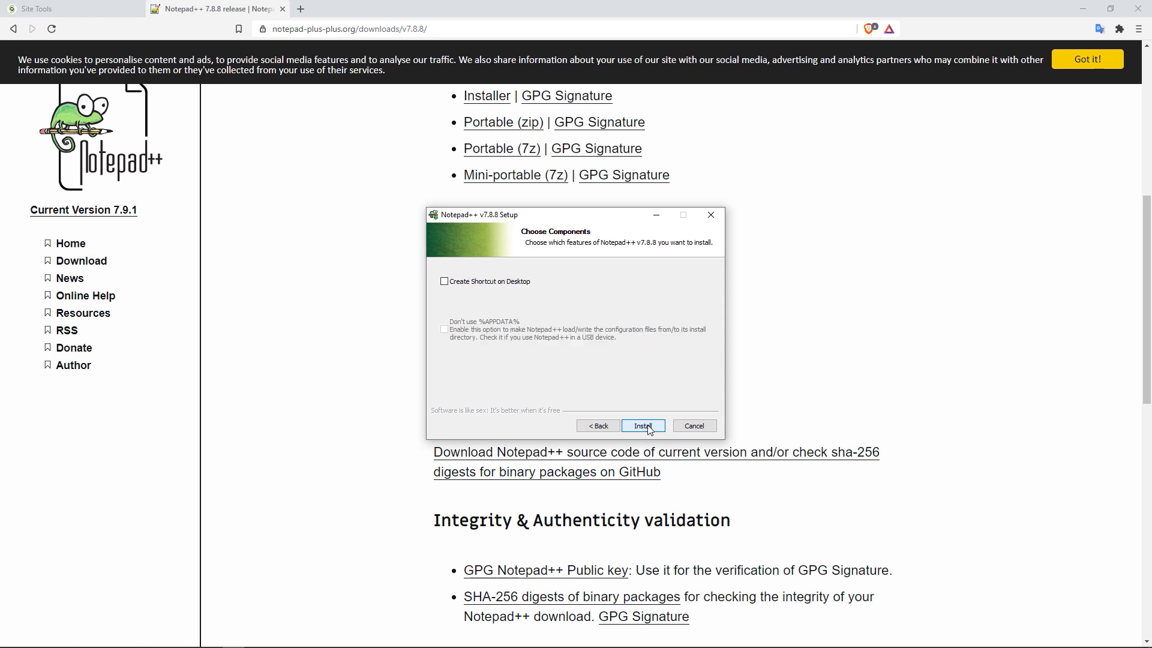
{"action": "left_click", "coordinate": [444, 280]}
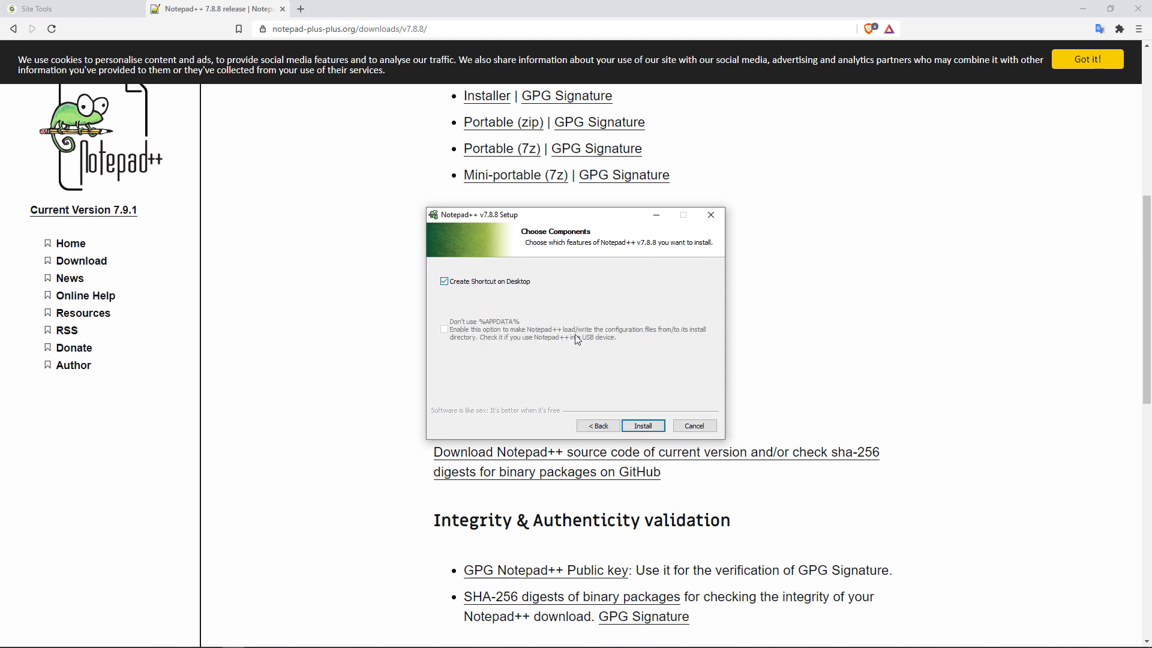
{"action": "left_click", "coordinate": [643, 426]}
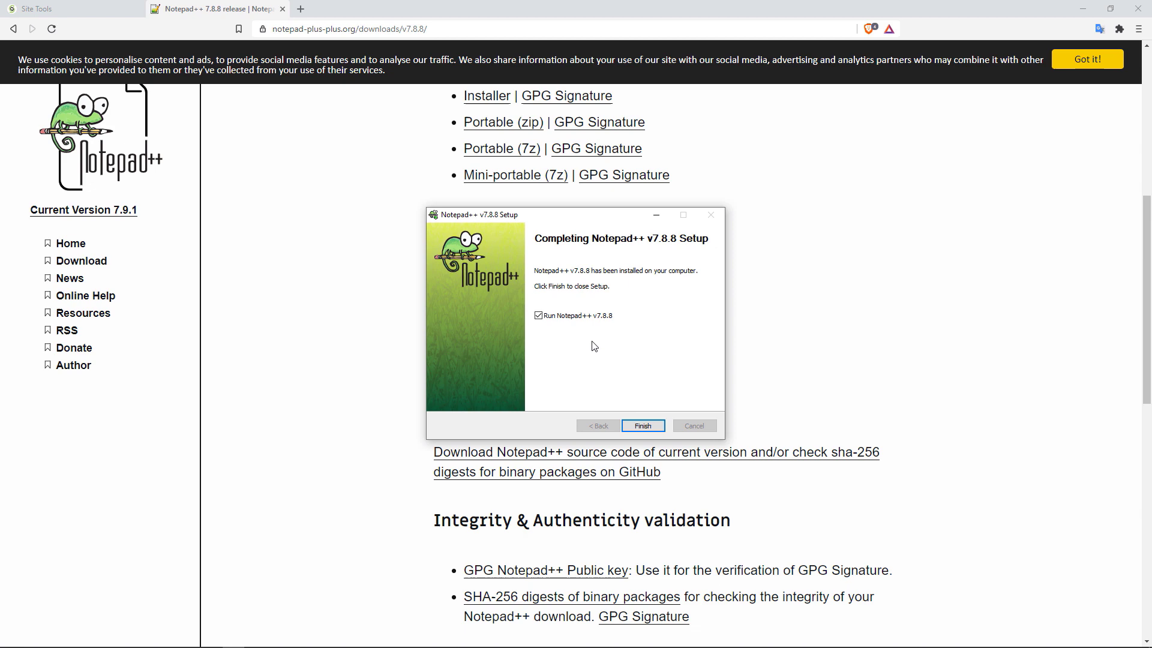
{"action": "left_click", "coordinate": [642, 428]}
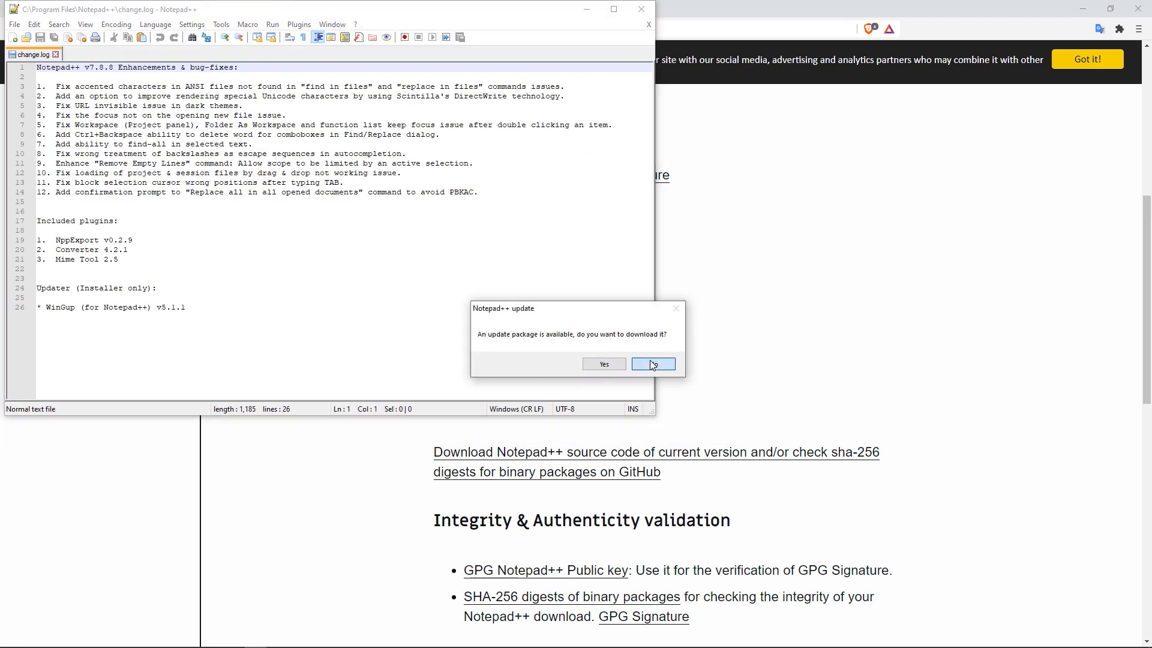
{"action": "left_click", "coordinate": [654, 363]}
- Maximize Notepad++ and bring up Plugins Admin to find new plugins
{"action": "left_click", "coordinate": [615, 12]}
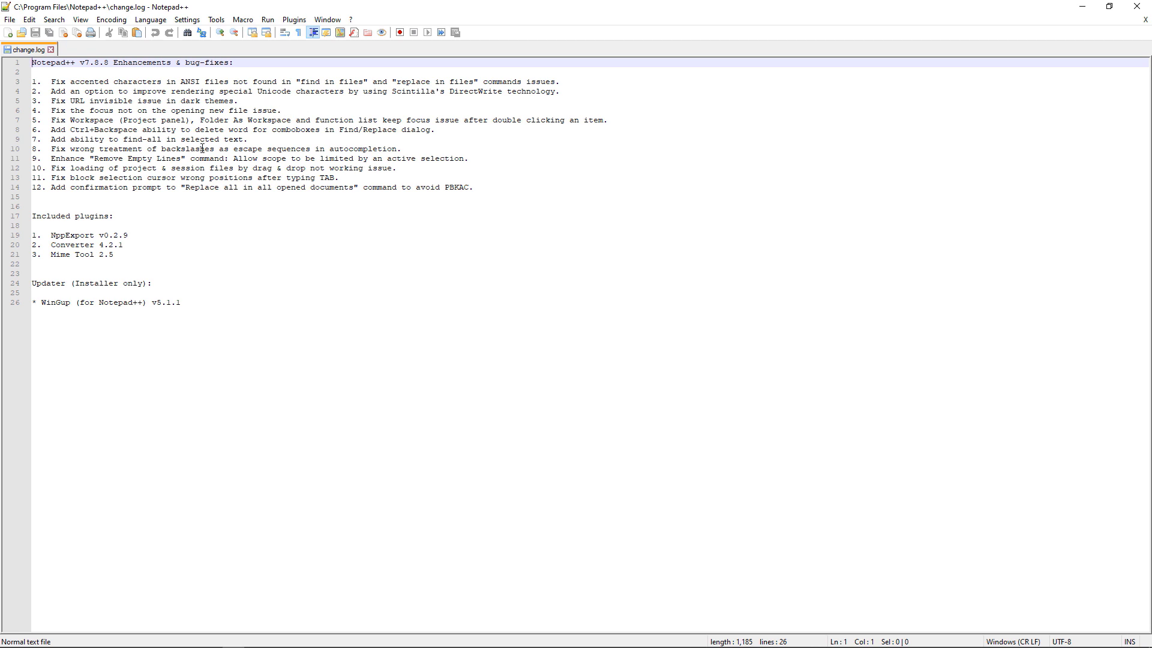
{"action": "left_click_drag", "start_coordinate": [340, 7], "coordinate": [589, 136]}
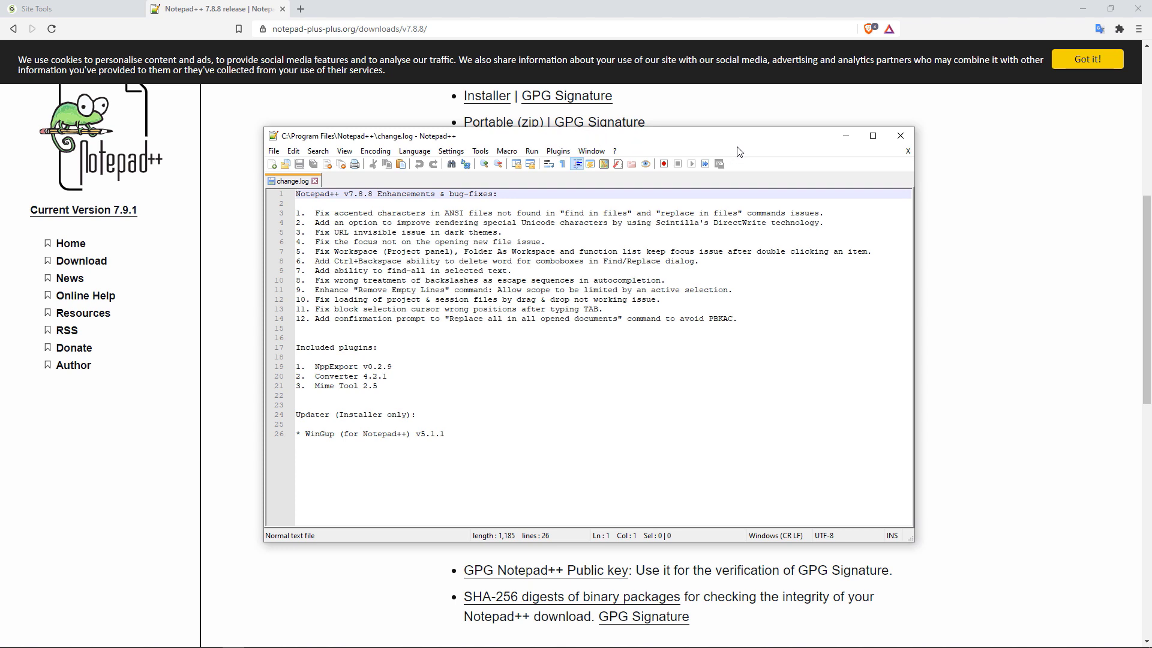
{"action": "left_click", "coordinate": [873, 135]}
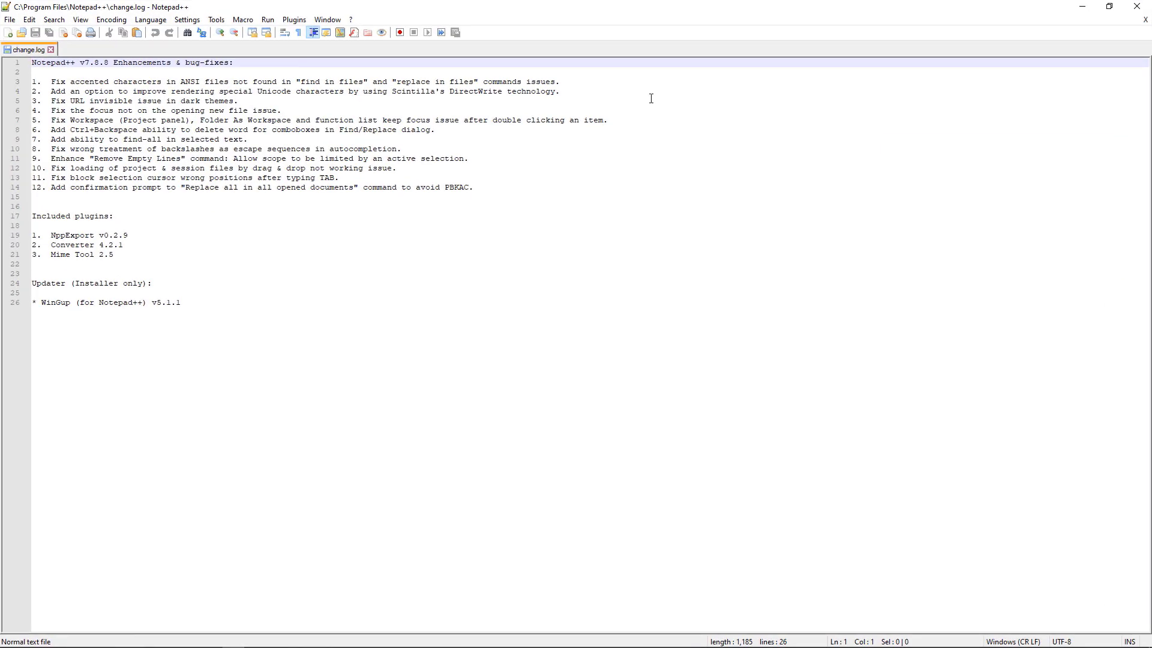
{"action": "left_click", "coordinate": [293, 19]}
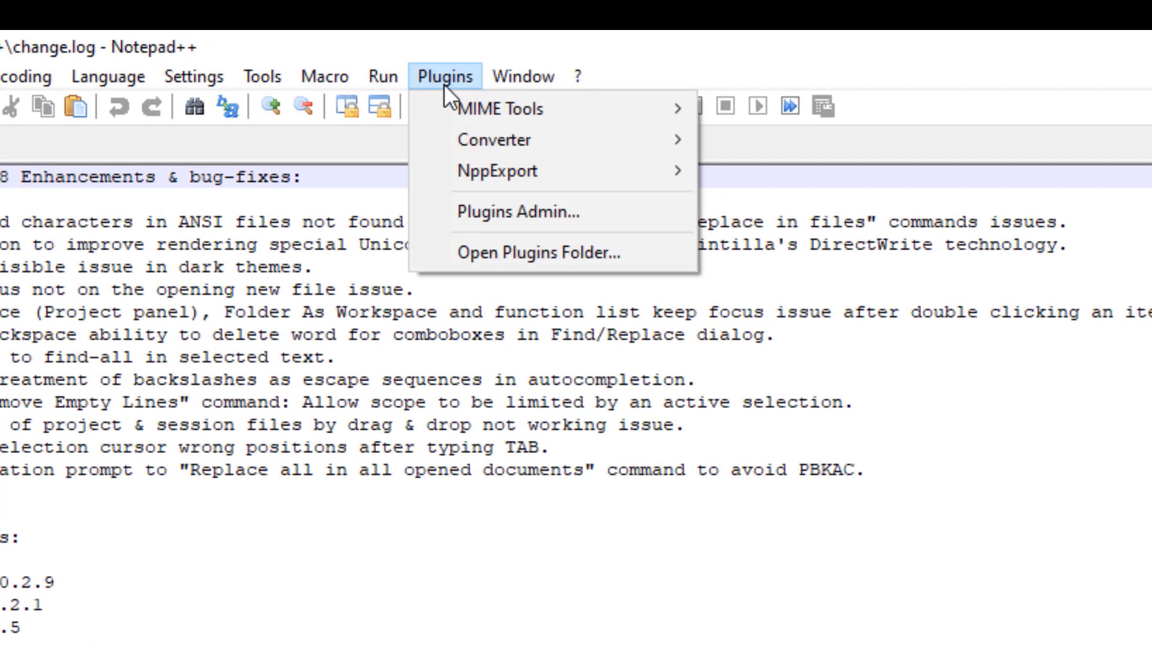
{"action": "left_click", "coordinate": [514, 212]}
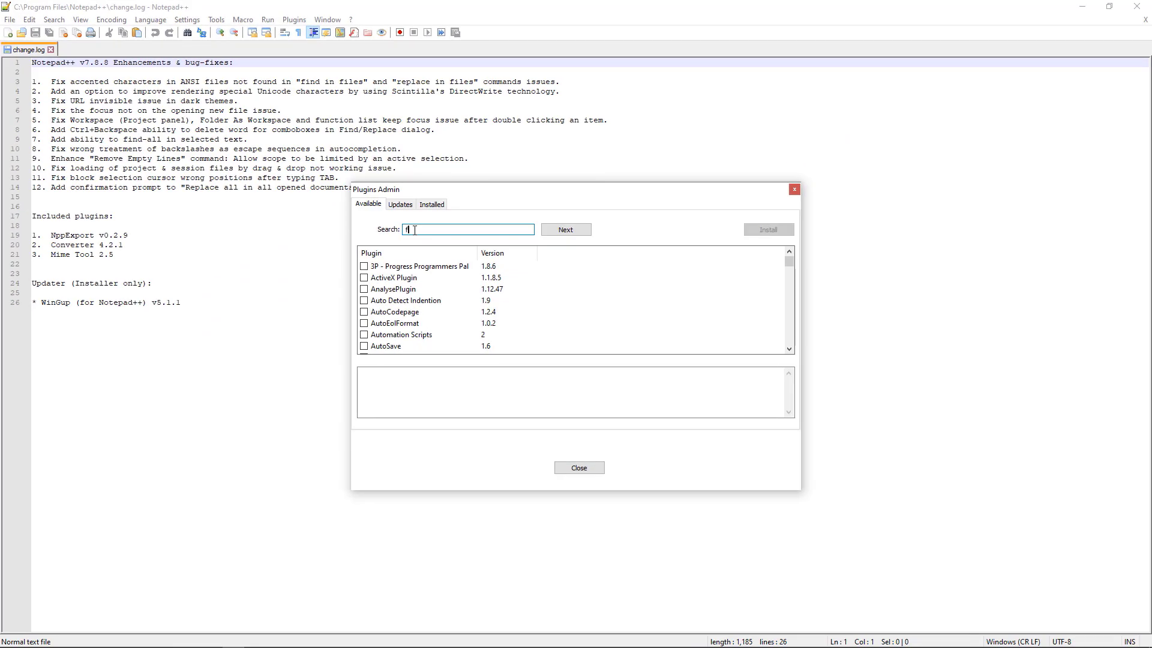
{"action": "type", "text": "tp"}
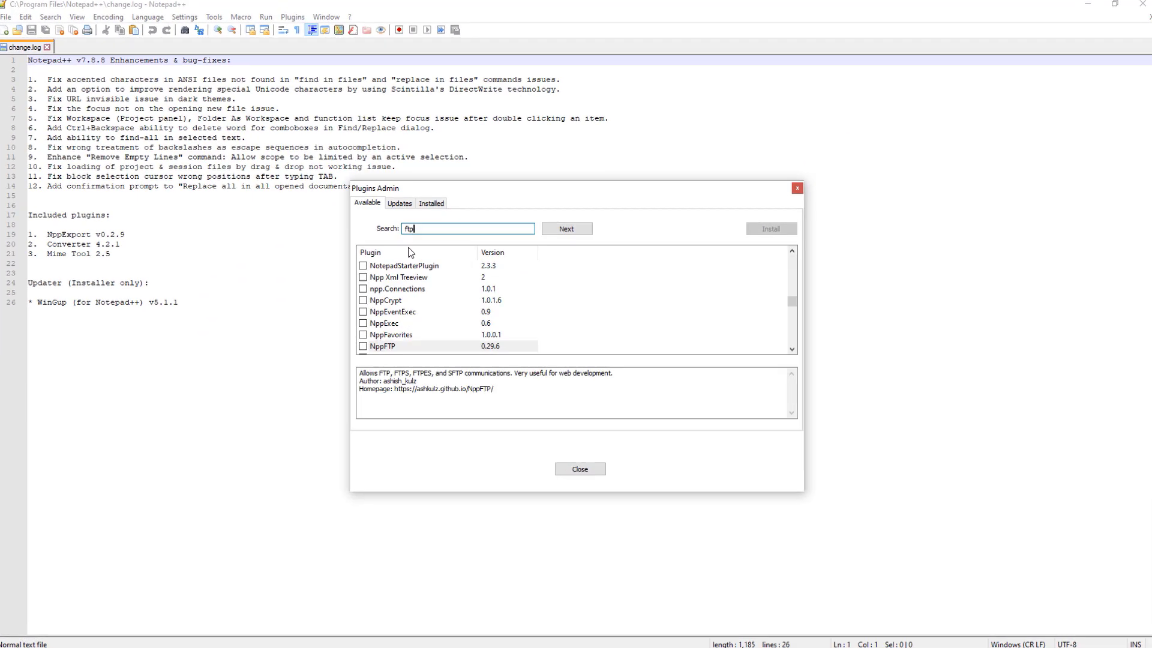
- Install the NppFTP plugin and agree to restart Notepad++ to finish
{"action": "left_click", "coordinate": [364, 345]}
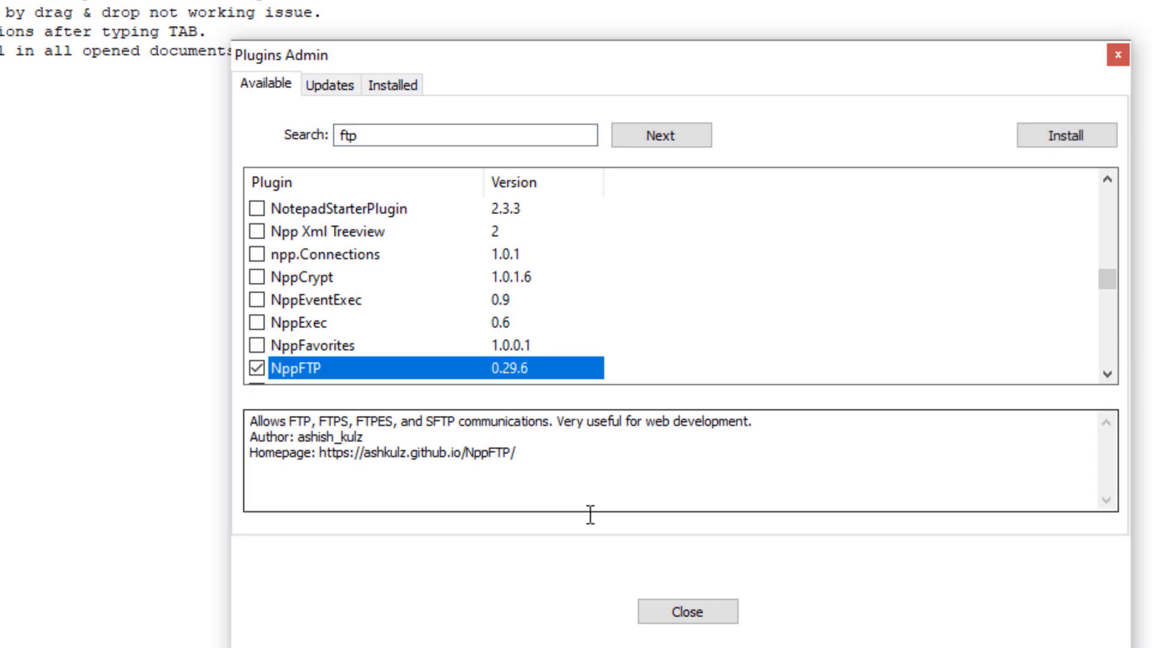
{"action": "left_click", "coordinate": [1065, 135]}
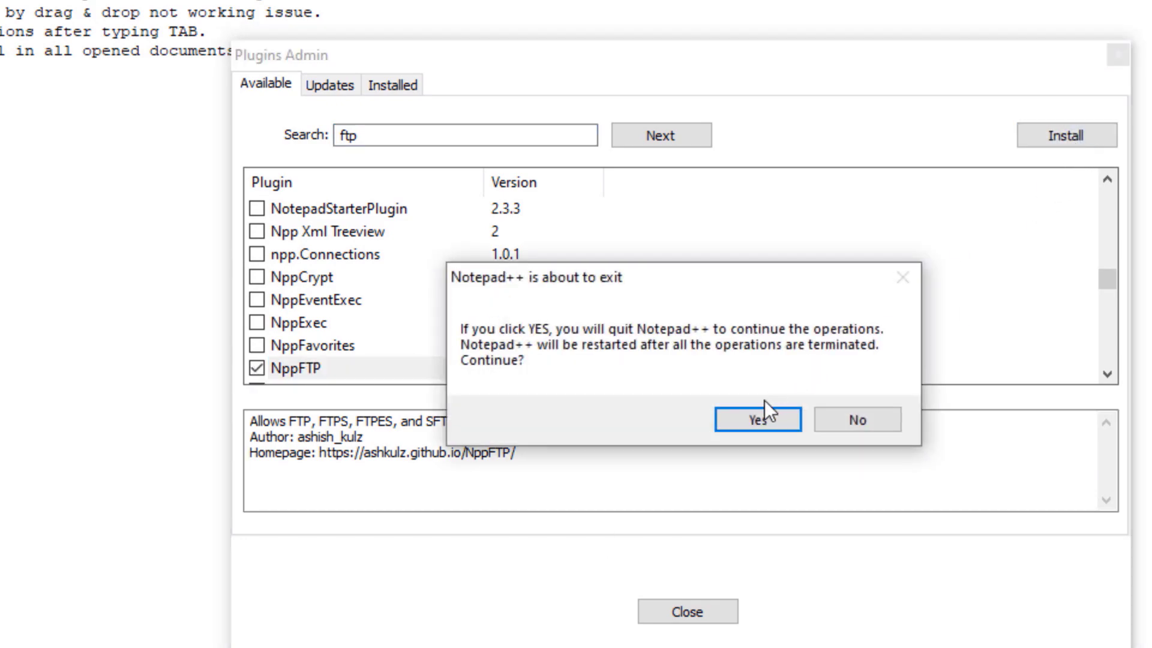
{"action": "left_click", "coordinate": [759, 415]}
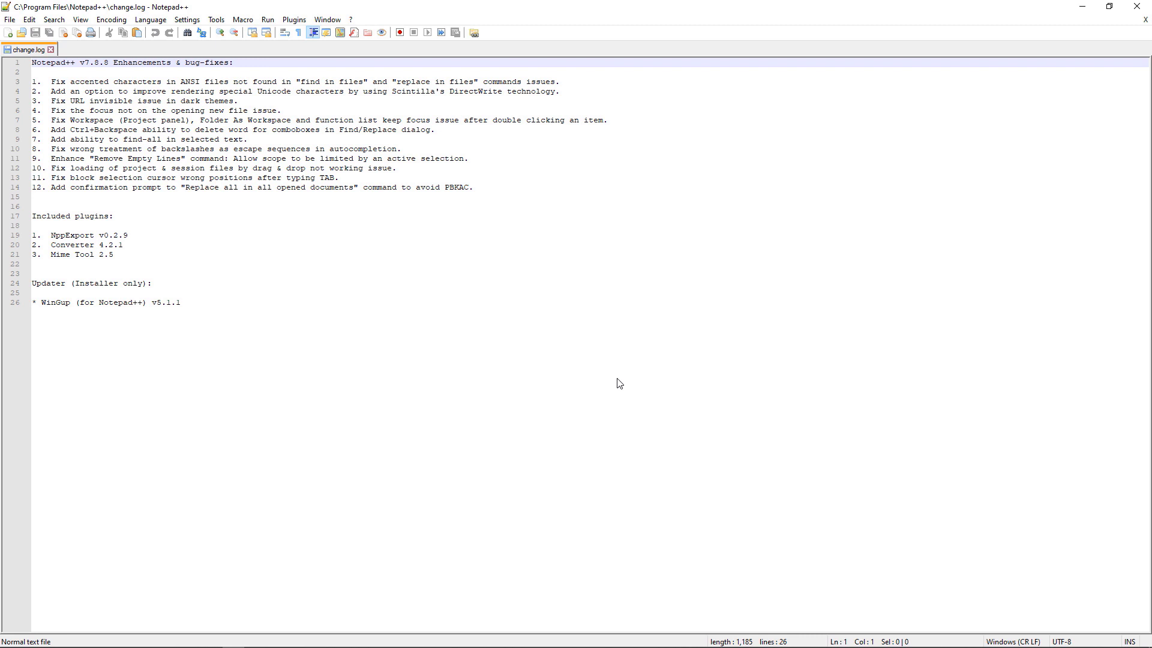
- Show and widen the NppFTP panel, then bring up its profile settings
{"action": "left_click", "coordinate": [294, 20]}
{"action": "mouse_move", "coordinate": [313, 73]}
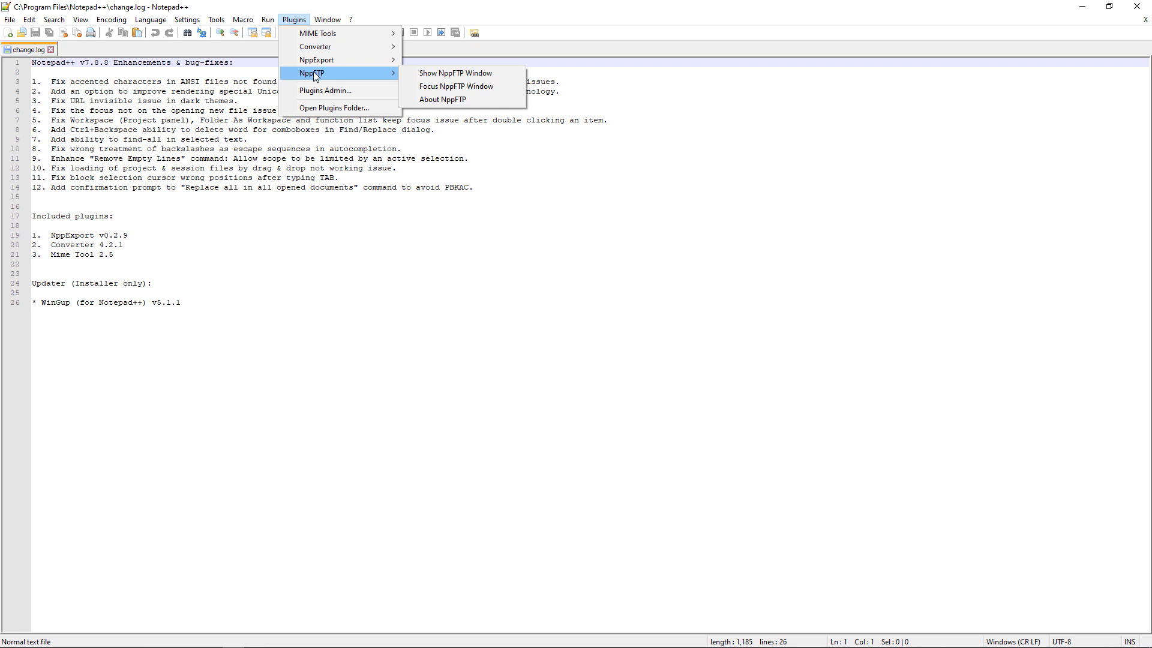
{"action": "left_click", "coordinate": [455, 74]}
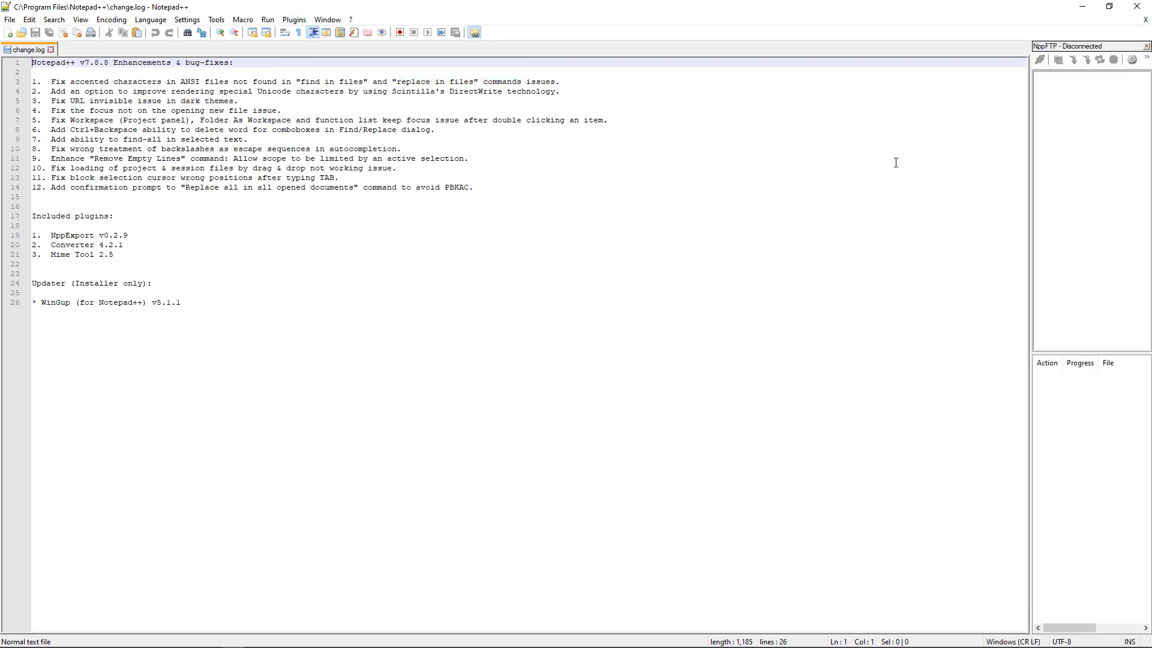
{"action": "left_click_drag", "start_coordinate": [1031, 193], "coordinate": [954, 188]}
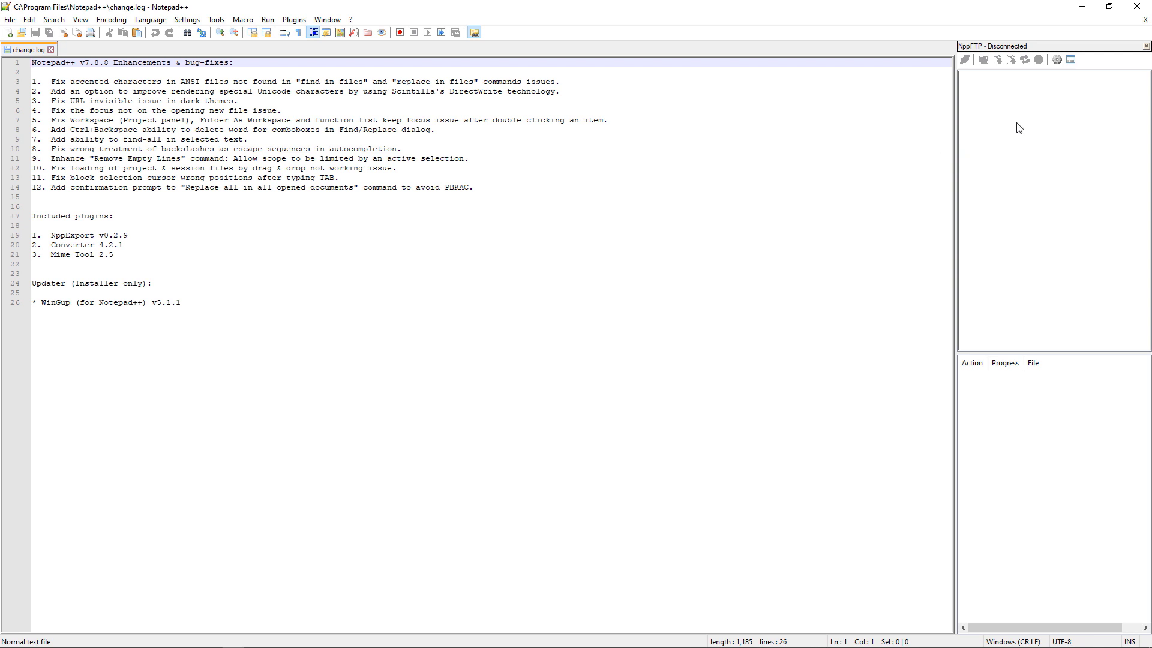
{"action": "left_click", "coordinate": [1056, 60]}
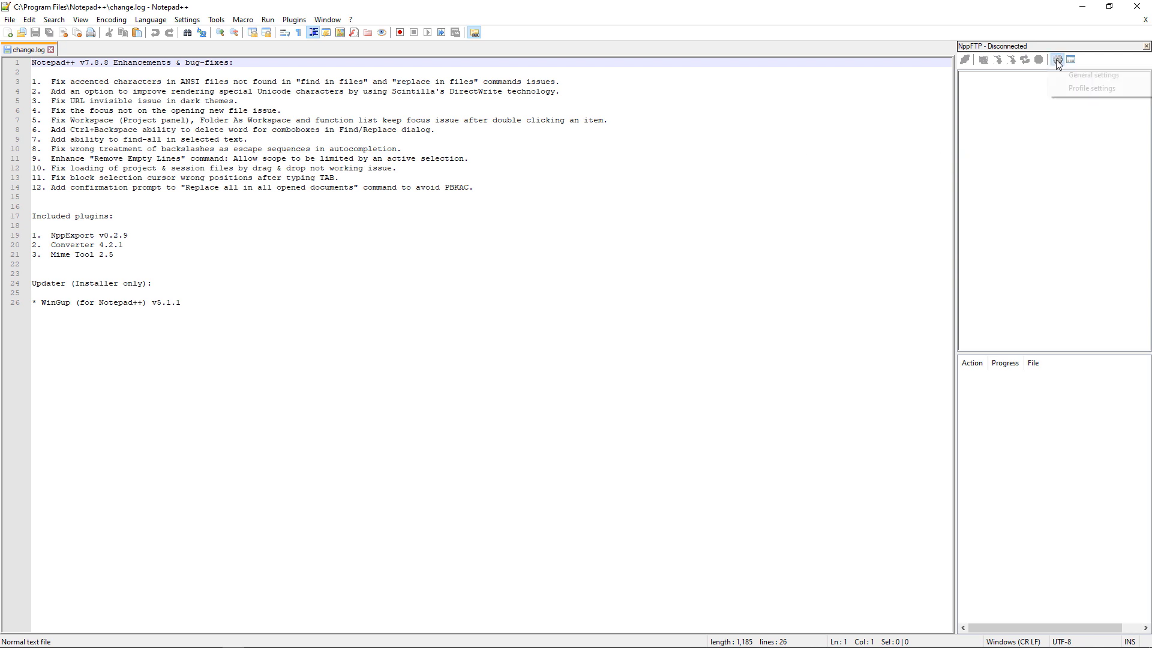
{"action": "left_click", "coordinate": [1086, 89]}
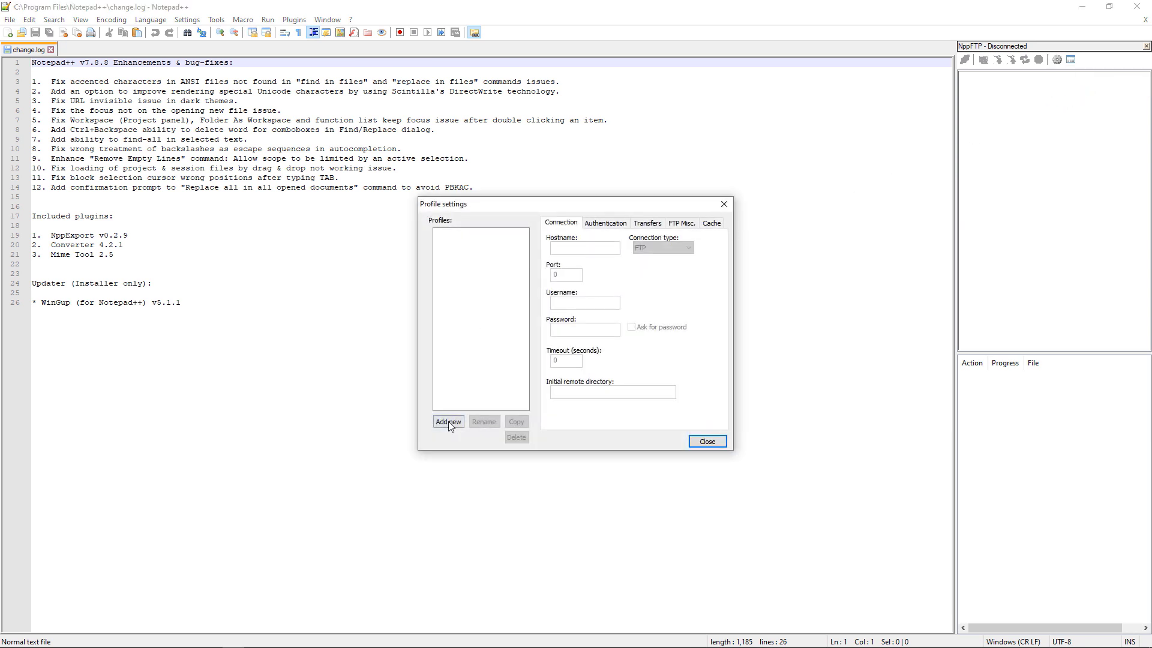
- Add a 'Coursetyrant' profile with hostname coursetyrant.com, the FTP username and password
{"action": "left_click", "coordinate": [448, 422]}
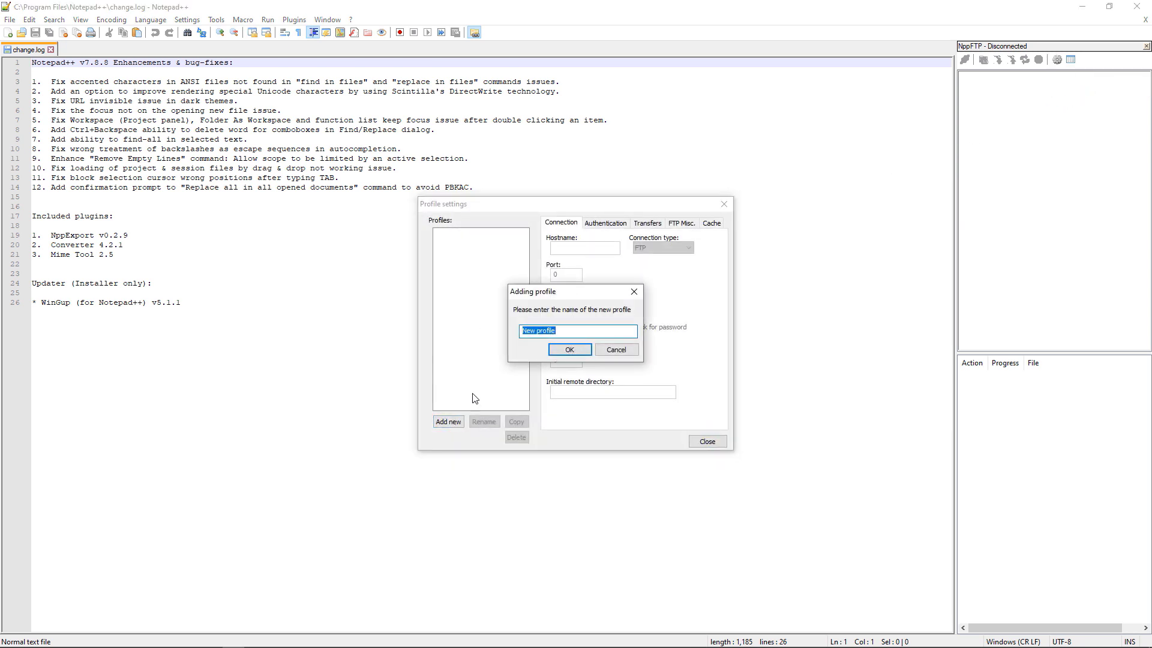
{"action": "type", "text": "c"}
{"action": "type", "text": "ou"}
{"action": "type", "text": "erant"}
{"action": "left_click", "coordinate": [569, 349]}
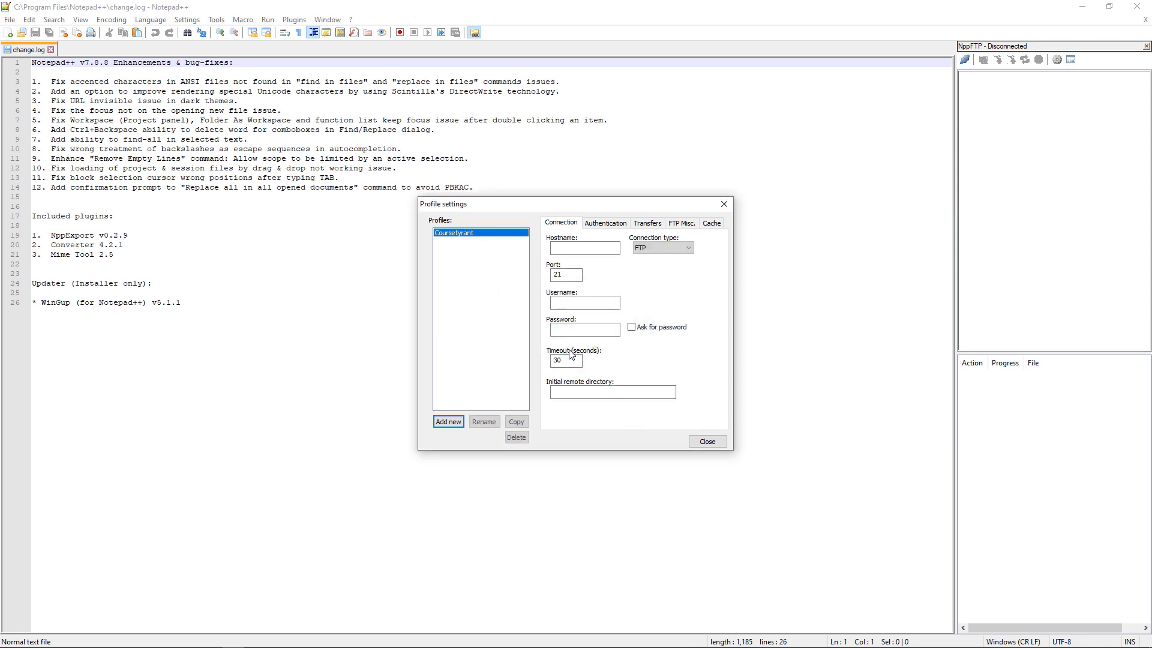
{"action": "left_click", "coordinate": [580, 248]}
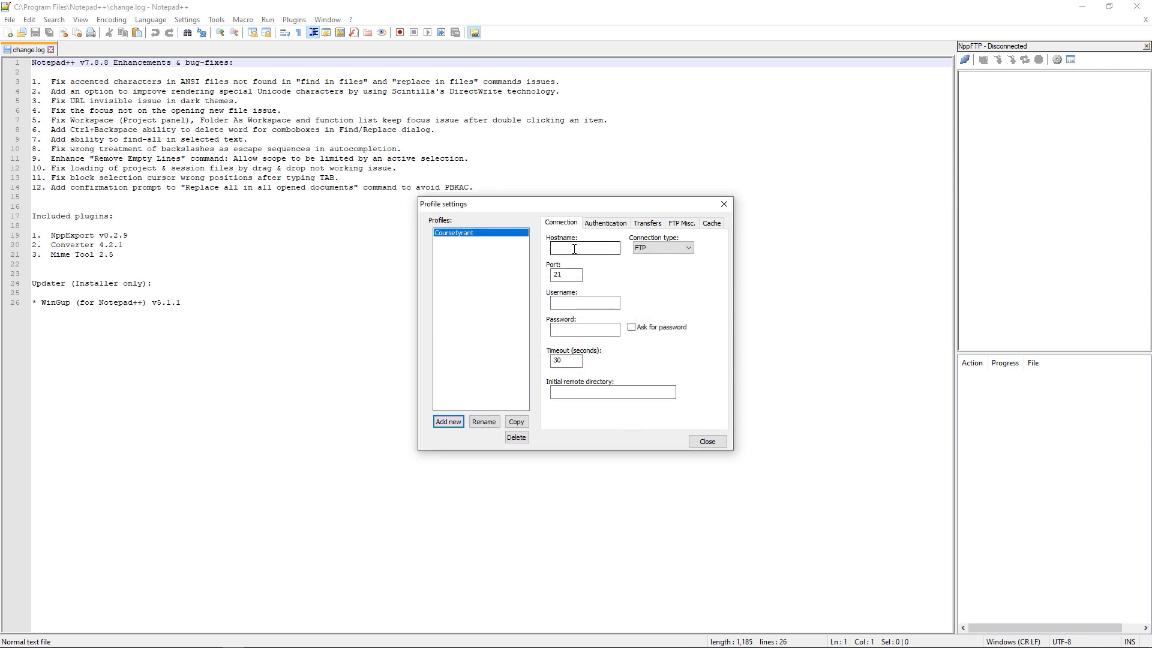
{"action": "left_click", "coordinate": [573, 249]}
{"action": "type", "text": "coursetyrant"}
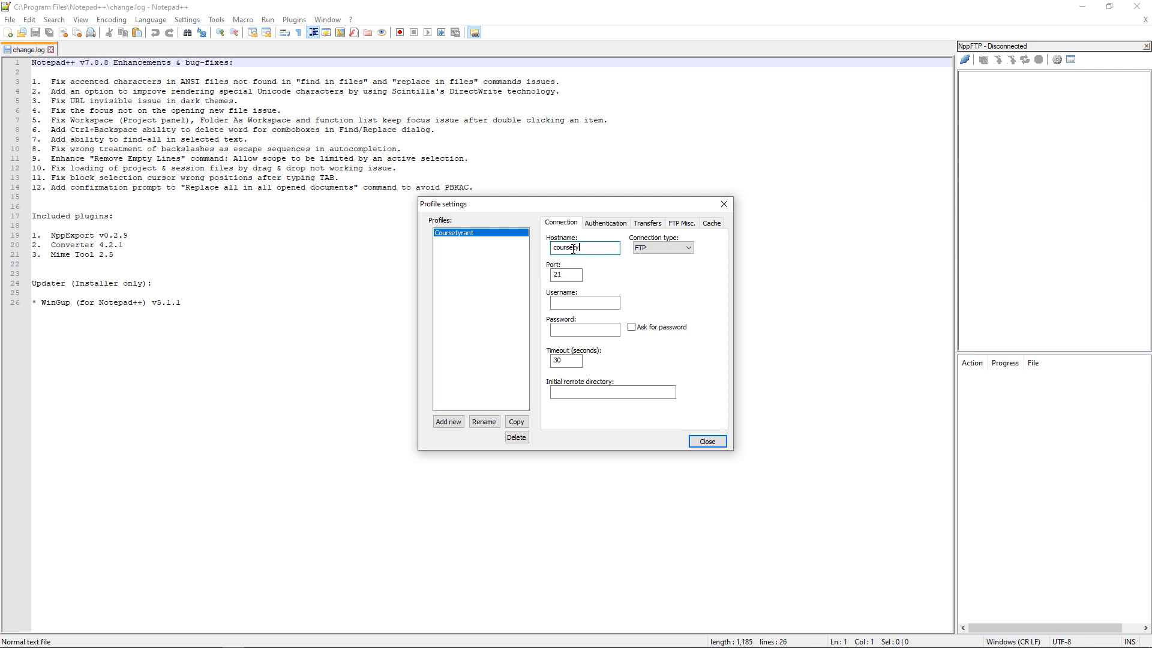
{"action": "type", "text": ".com"}
{"action": "left_click", "coordinate": [570, 302]}
{"action": "type", "text": "alexo"}
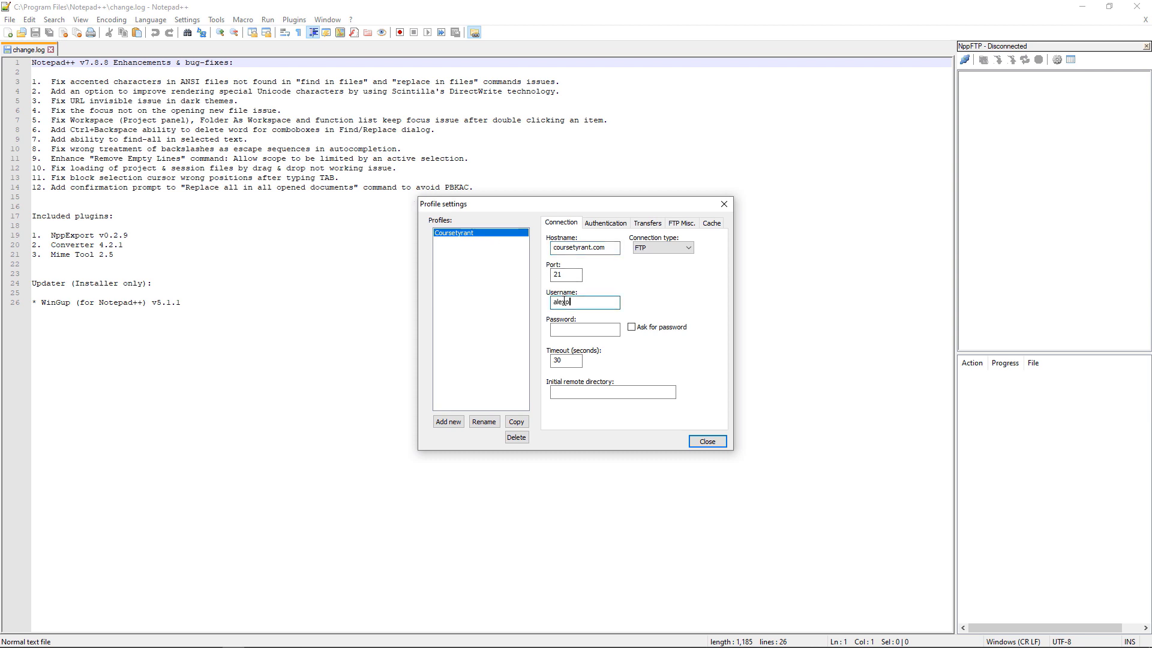
{"action": "type", "text": "@"}
{"action": "type", "text": ".com"}
{"action": "key", "text": "Tab"}
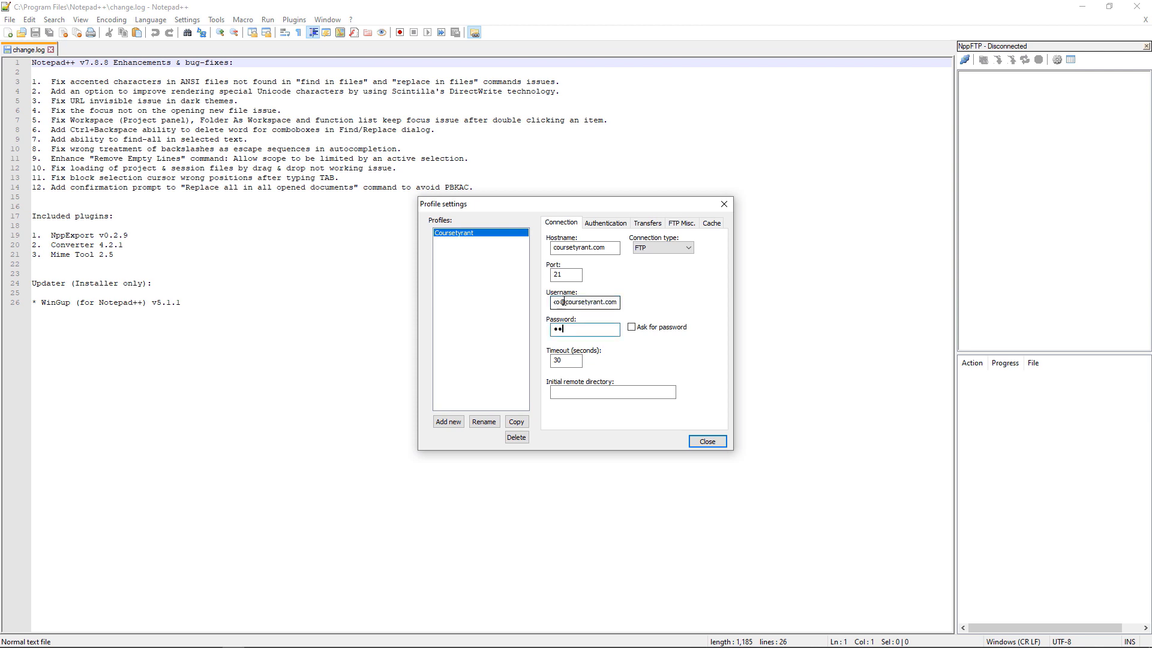
{"action": "type", "text": "•"}
- Check the FTP details on the SiteGround FTP Accounts page and close the profile settings keeping the profile
{"action": "left_click", "coordinate": [153, 640]}
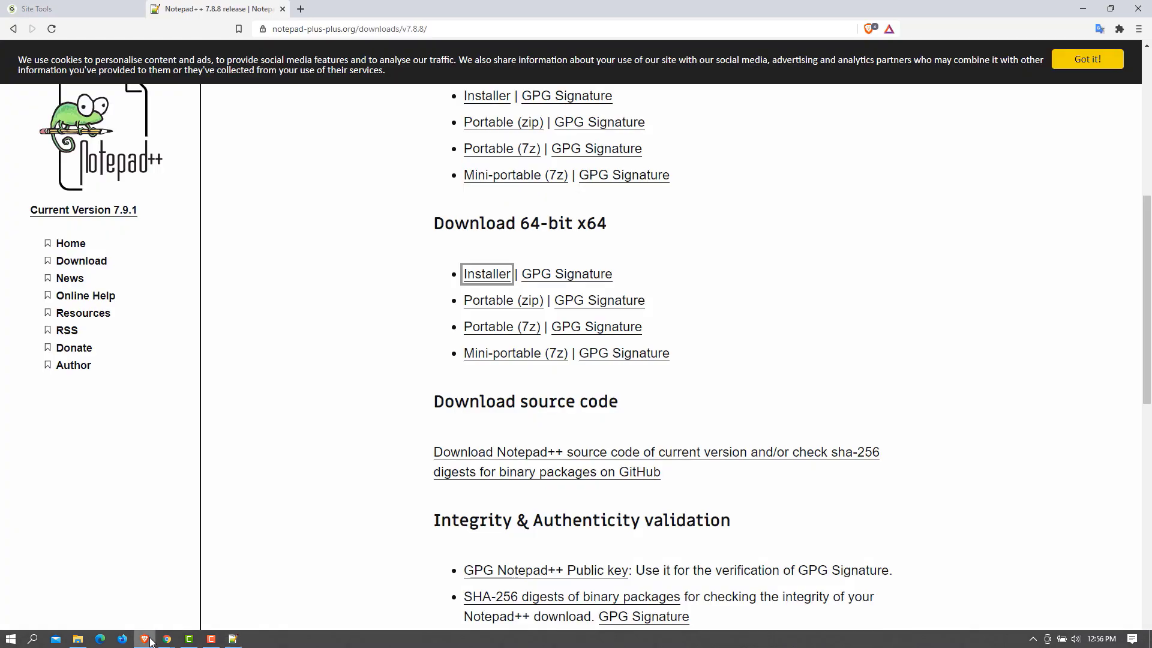
{"action": "left_click", "coordinate": [71, 11]}
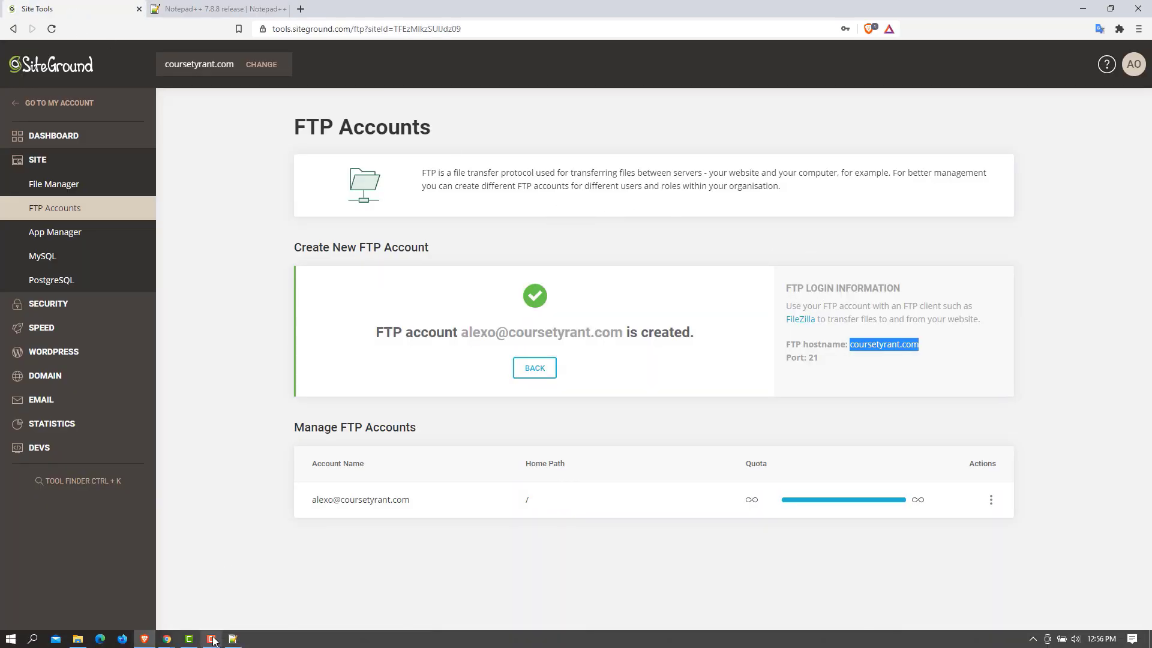
{"action": "left_click", "coordinate": [233, 642]}
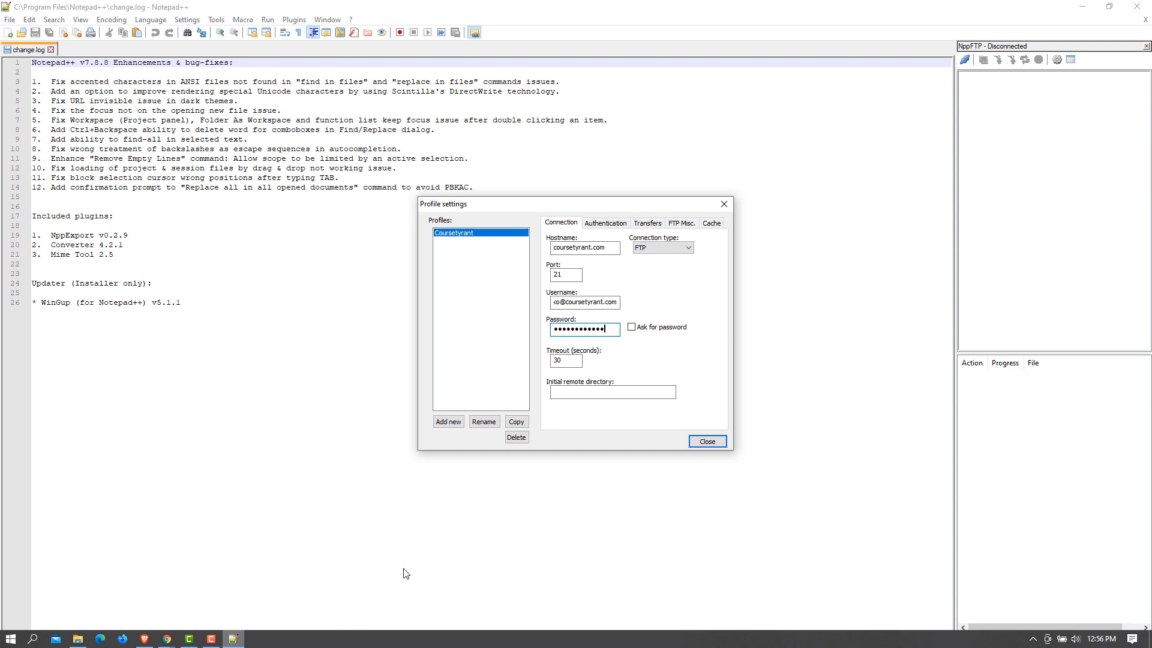
{"action": "left_click", "coordinate": [708, 441]}
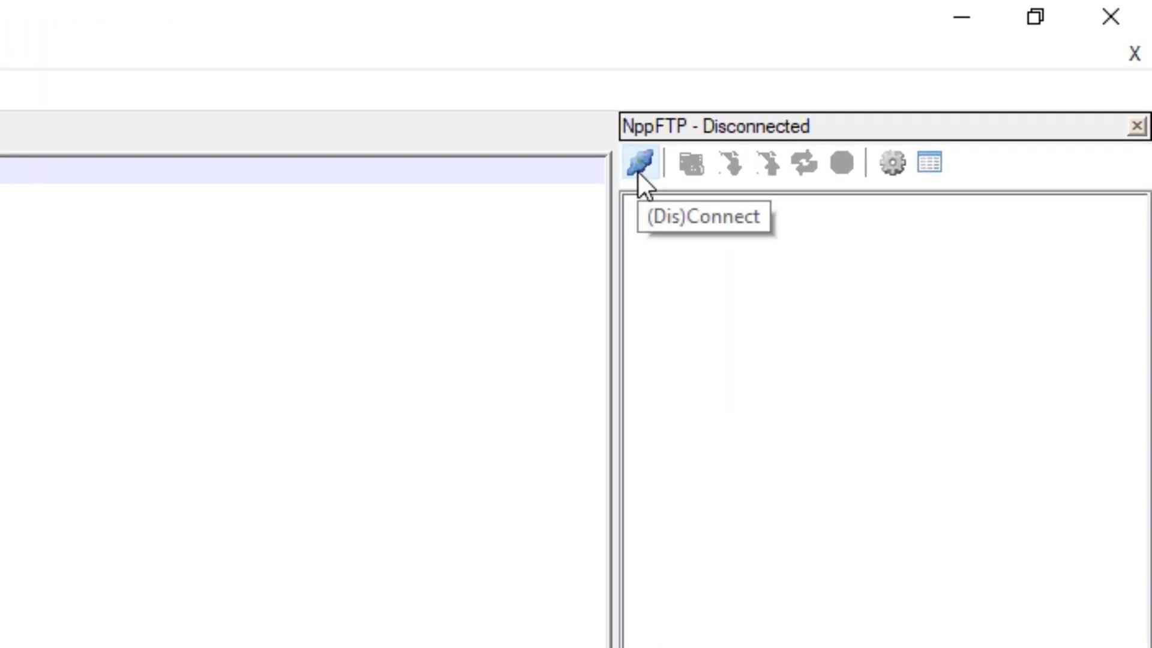
- Connect NppFTP to the Coursetyrant profile and expand the root to list its folders
{"action": "left_click", "coordinate": [637, 171]}
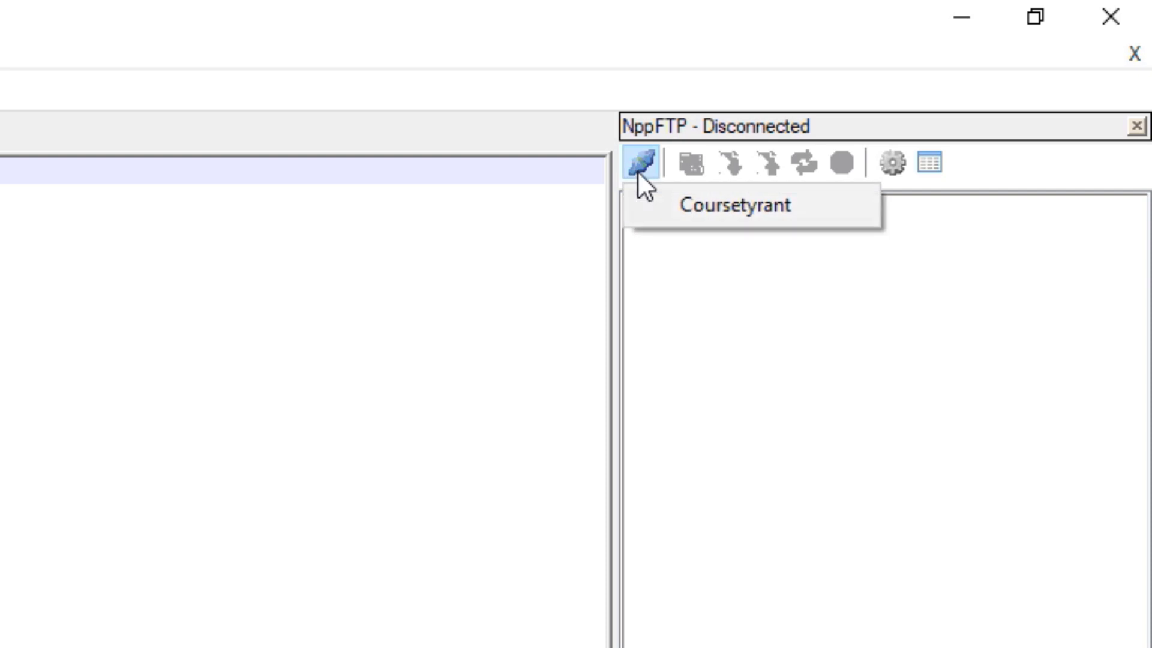
{"action": "left_click", "coordinate": [717, 208]}
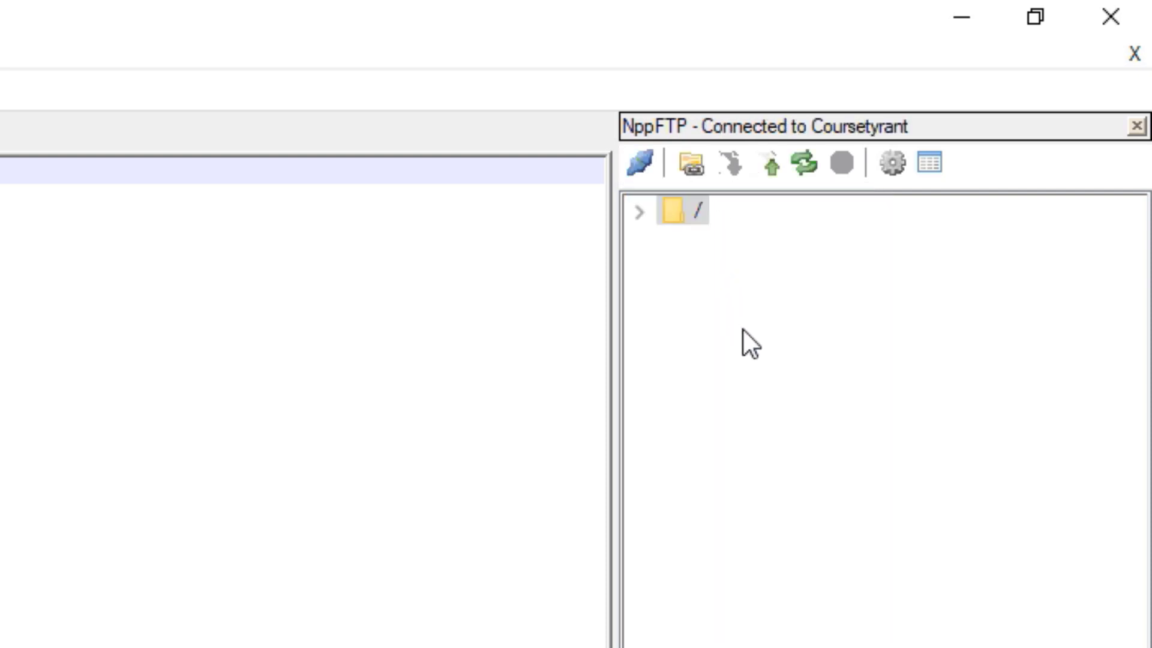
{"action": "left_click", "coordinate": [790, 243]}
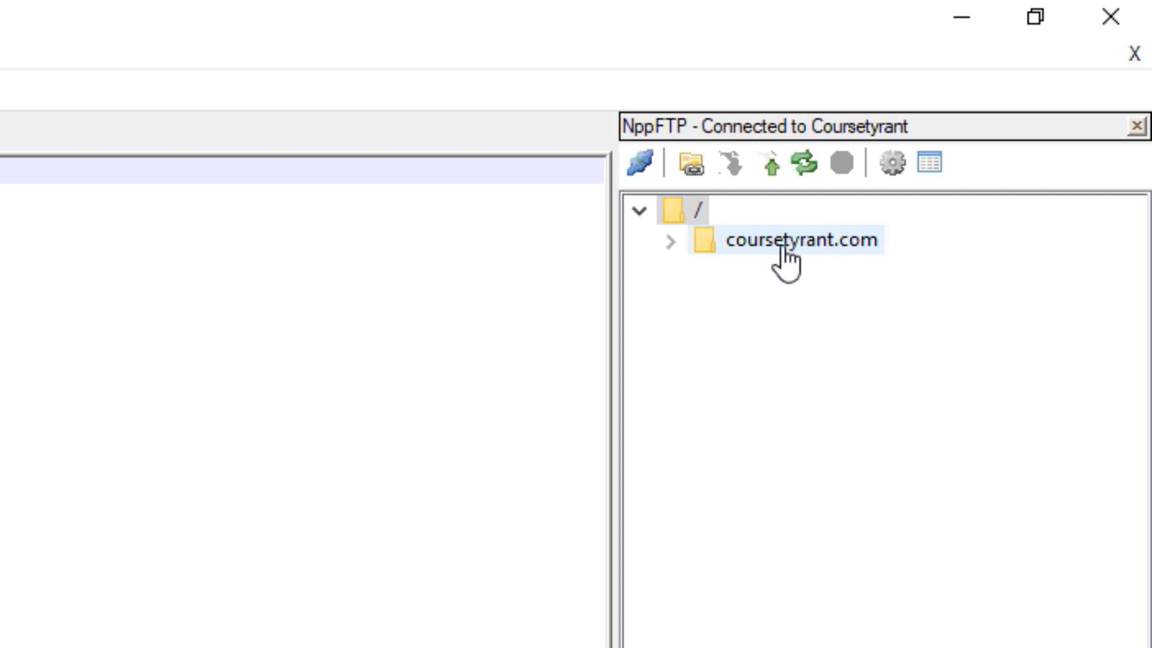
{"action": "left_click", "coordinate": [670, 242]}
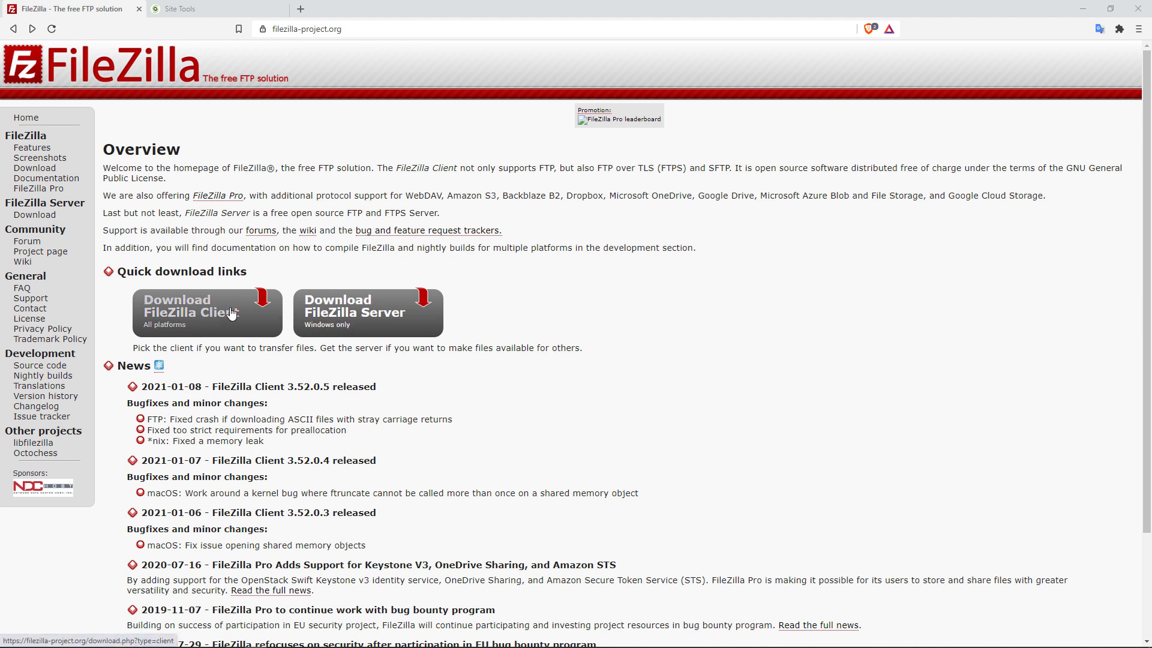
- Download the free FileZilla Client for Windows into the Filezilla folder and dismiss the thank-you popup
{"action": "left_click", "coordinate": [195, 318]}
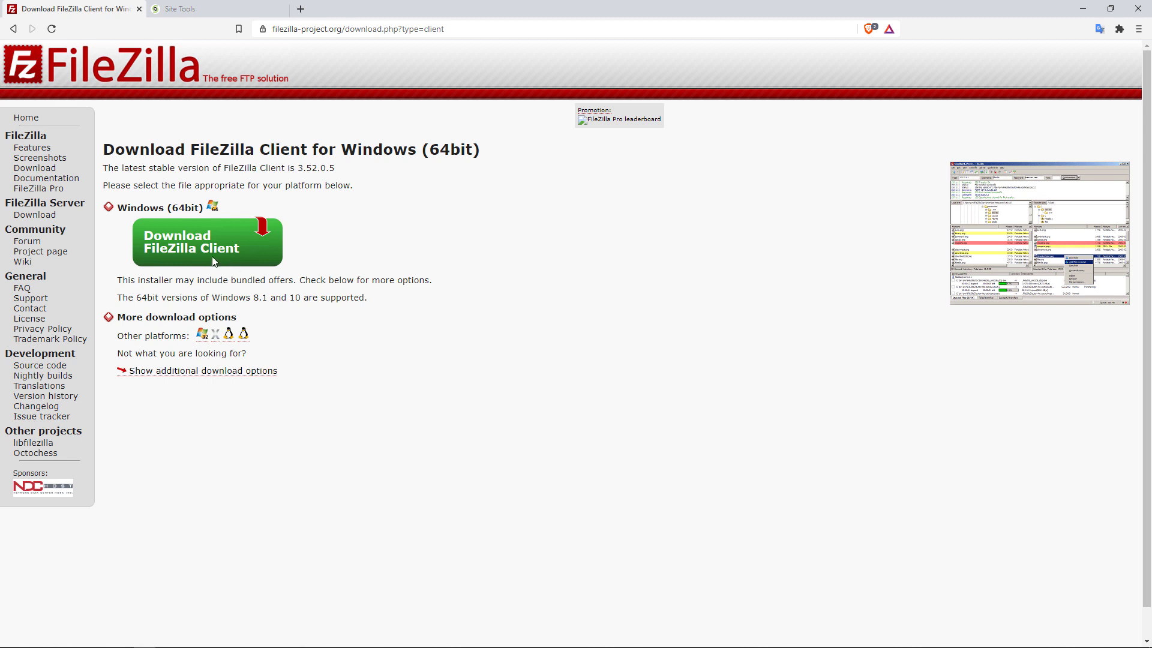
{"action": "left_click", "coordinate": [205, 249]}
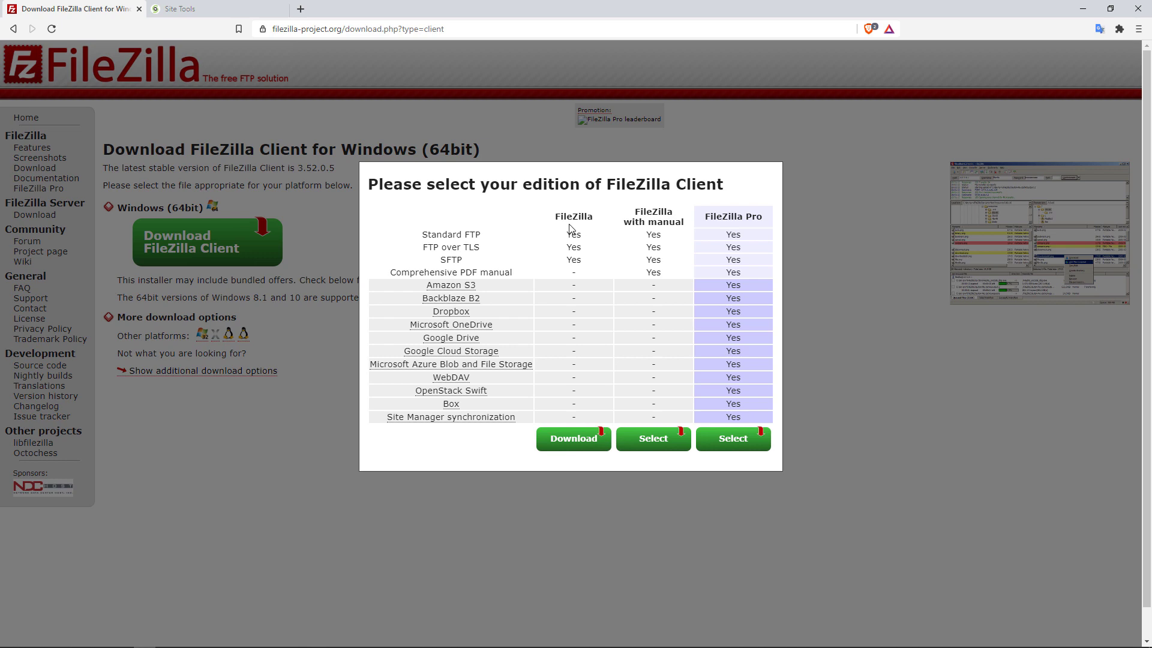
{"action": "left_click", "coordinate": [572, 439]}
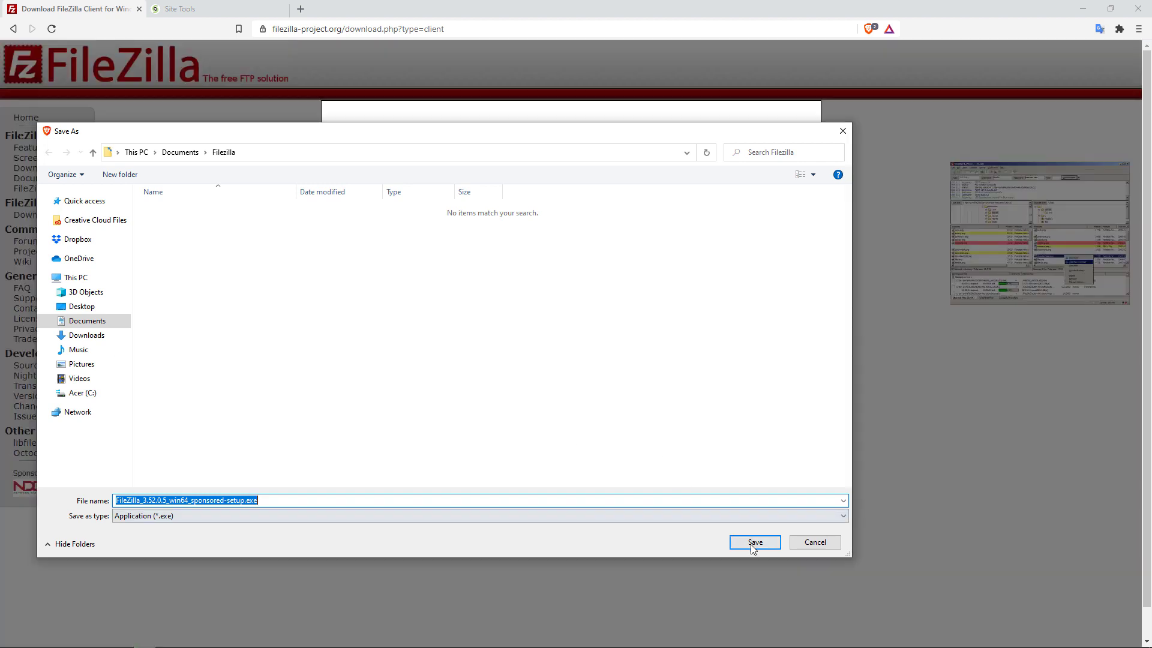
{"action": "left_click", "coordinate": [755, 541]}
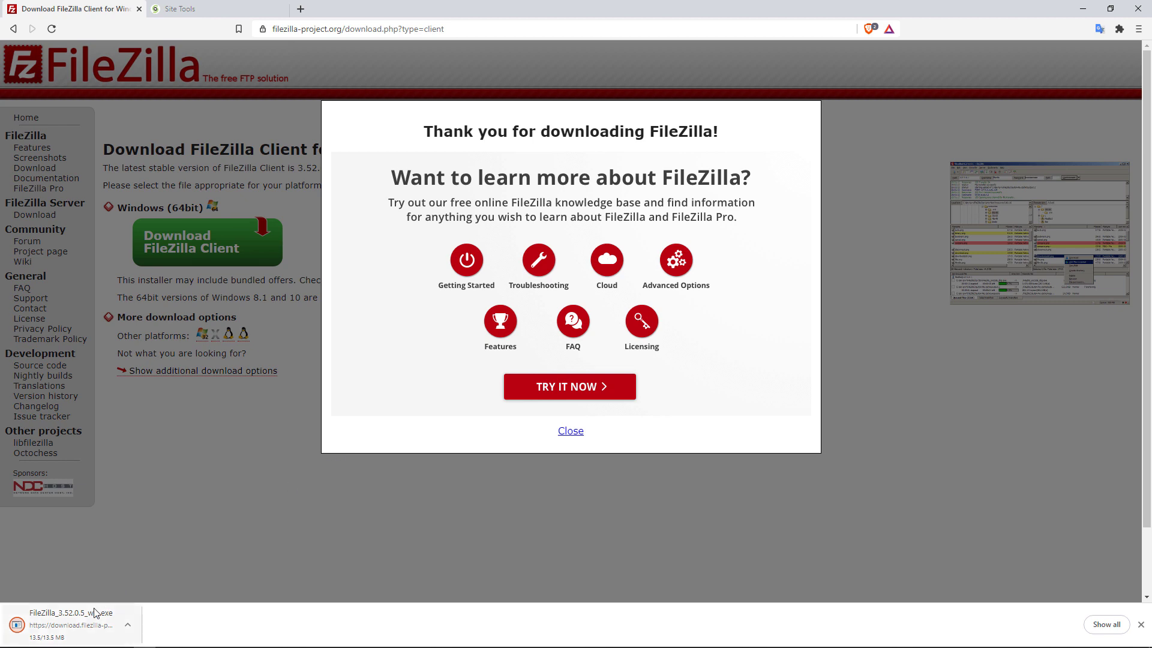
{"action": "left_click", "coordinate": [570, 430]}
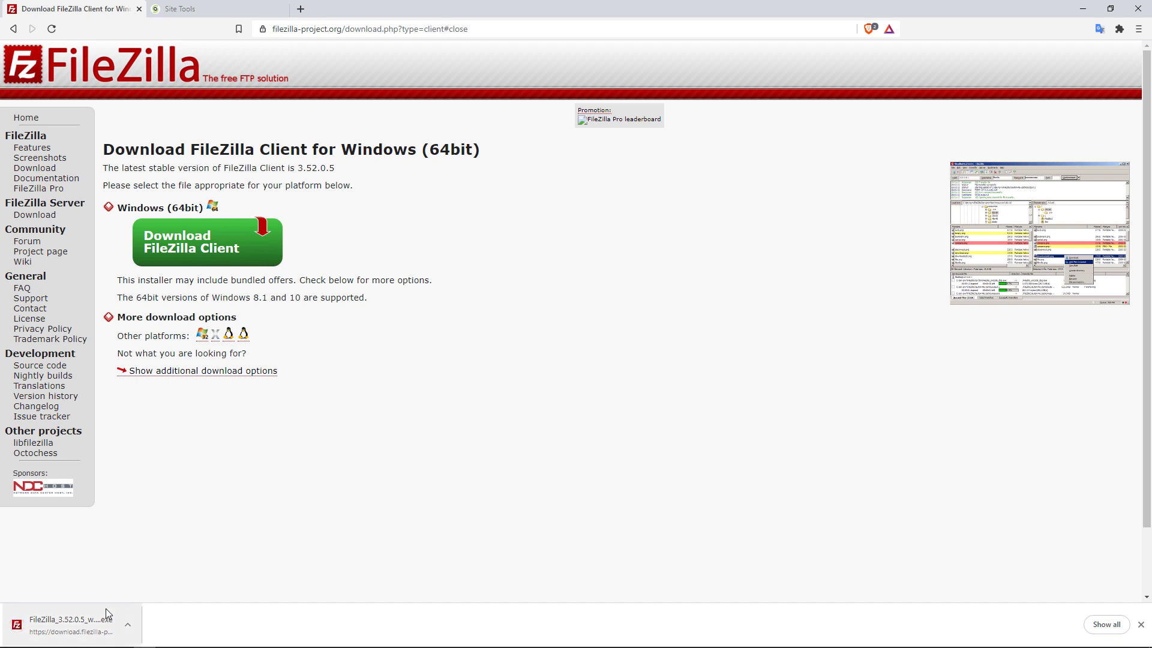
- Run the FileZilla installer, accept the license, install for the current user with a desktop icon
{"action": "left_click", "coordinate": [66, 633]}
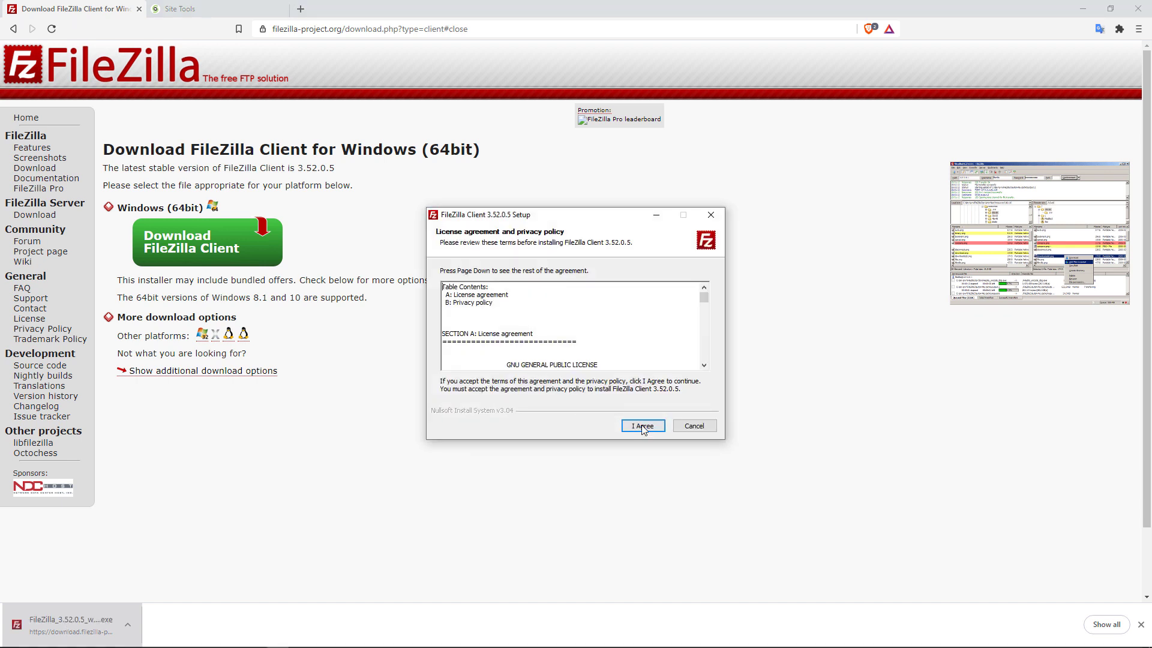
{"action": "left_click", "coordinate": [643, 427]}
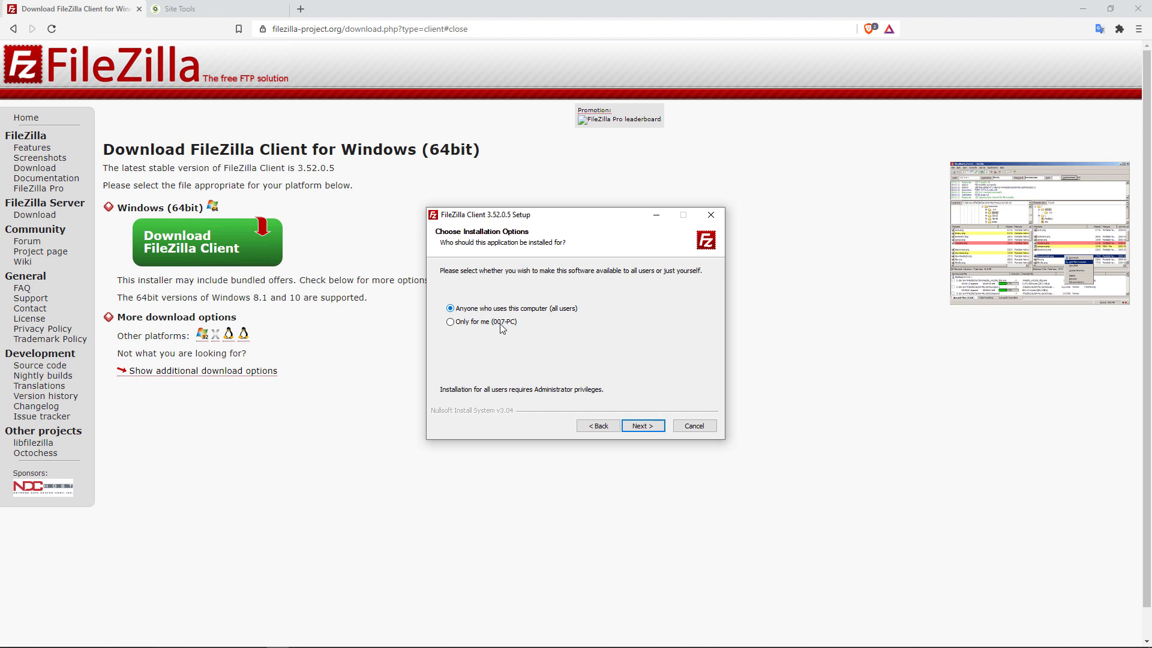
{"action": "left_click", "coordinate": [643, 427]}
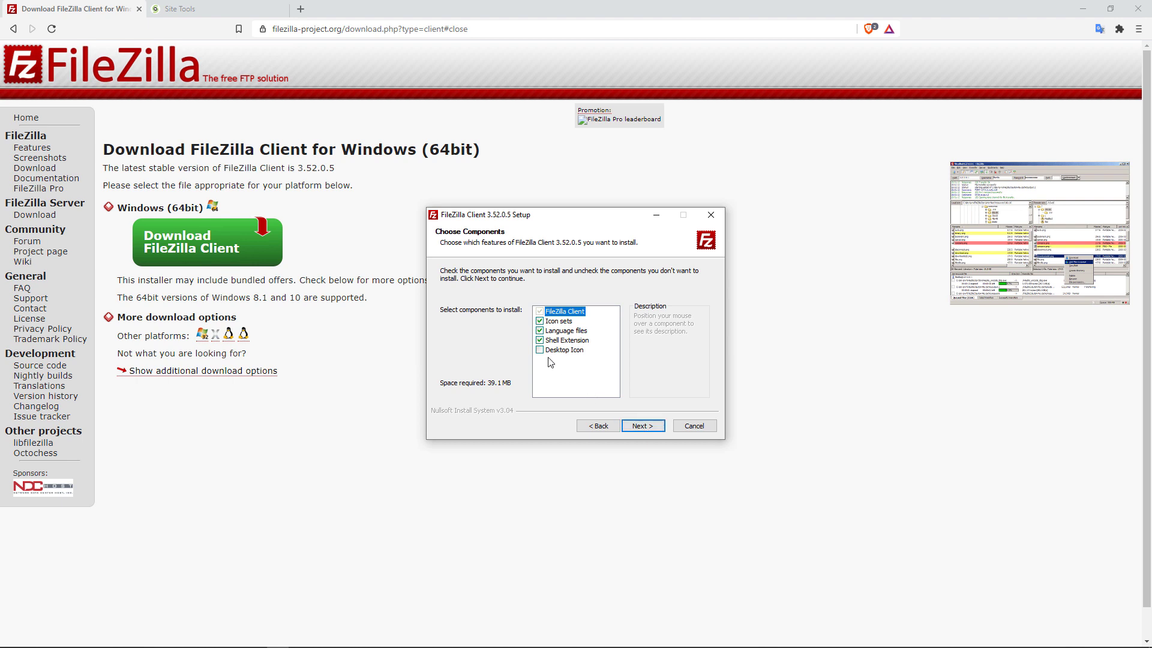
{"action": "left_click", "coordinate": [553, 350]}
{"action": "left_click", "coordinate": [643, 426]}
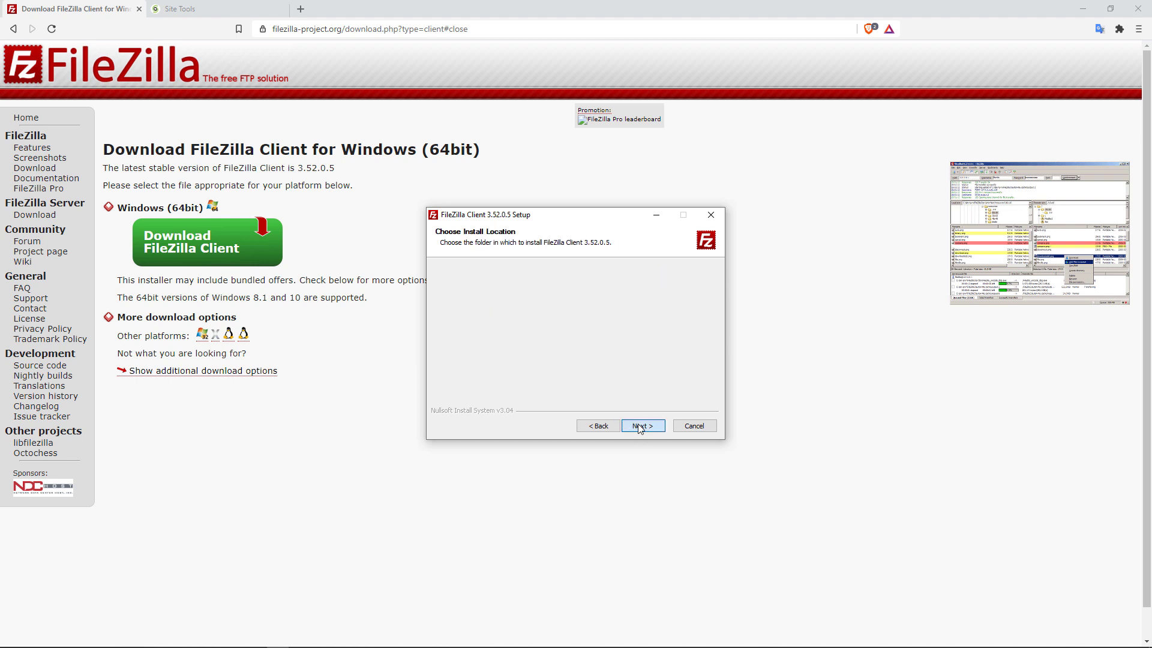
- Keep the default location and Start Menu folder, decline McAfee WebAdvisor, and launch FileZilla
{"action": "left_click", "coordinate": [644, 430]}
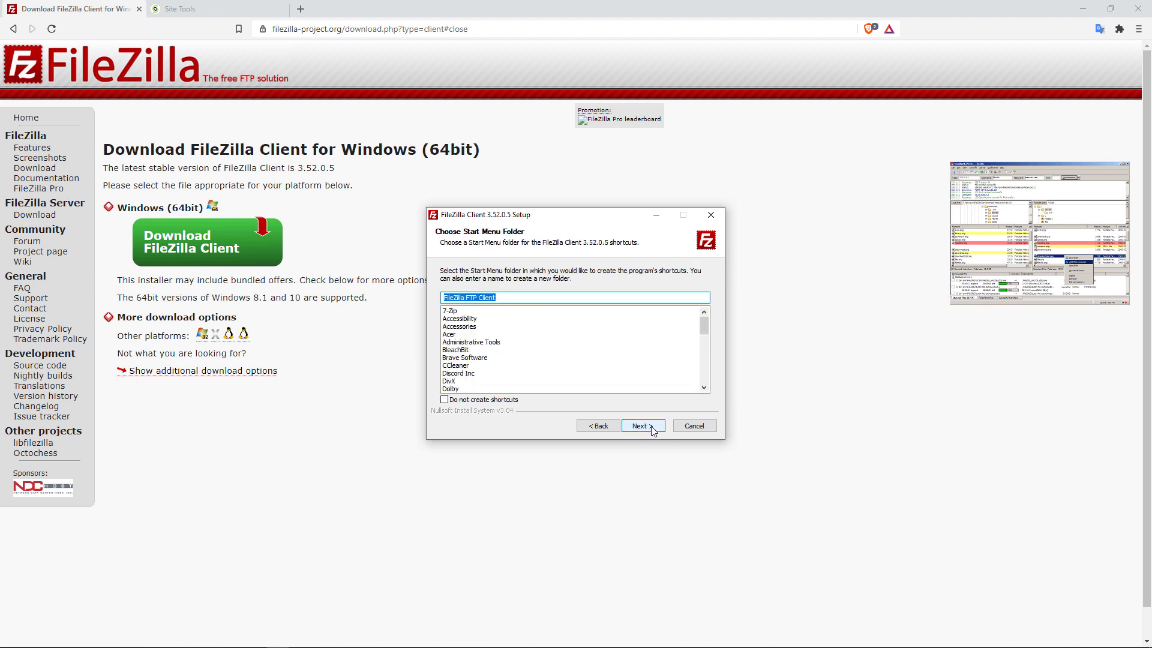
{"action": "left_click", "coordinate": [650, 429]}
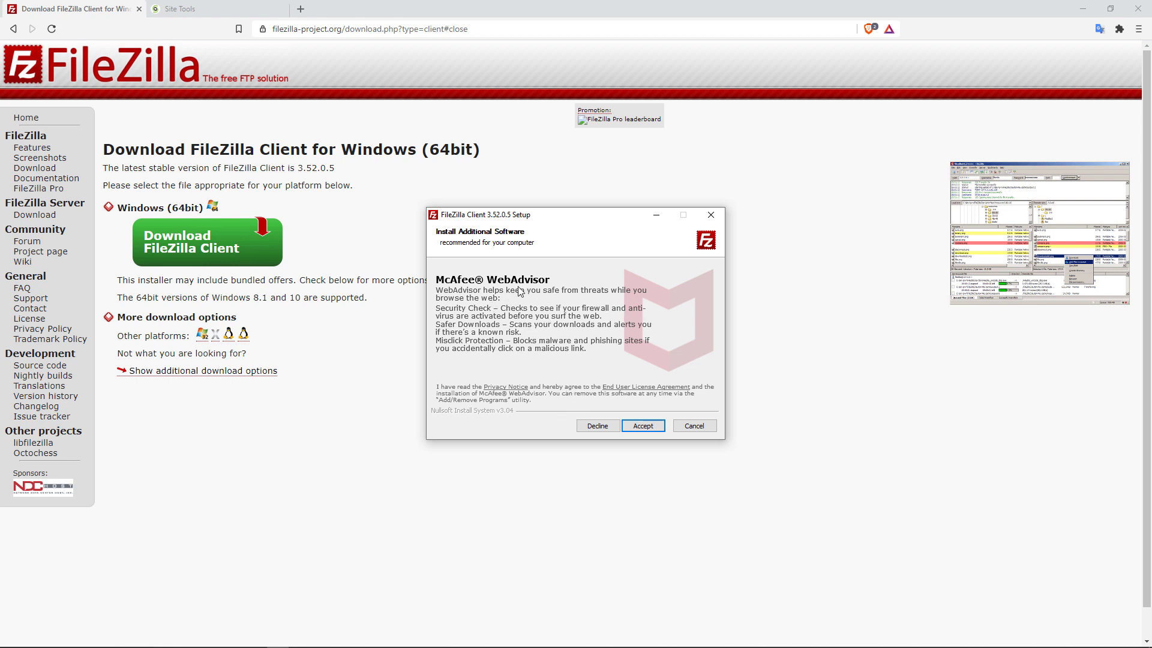
{"action": "left_click", "coordinate": [596, 428]}
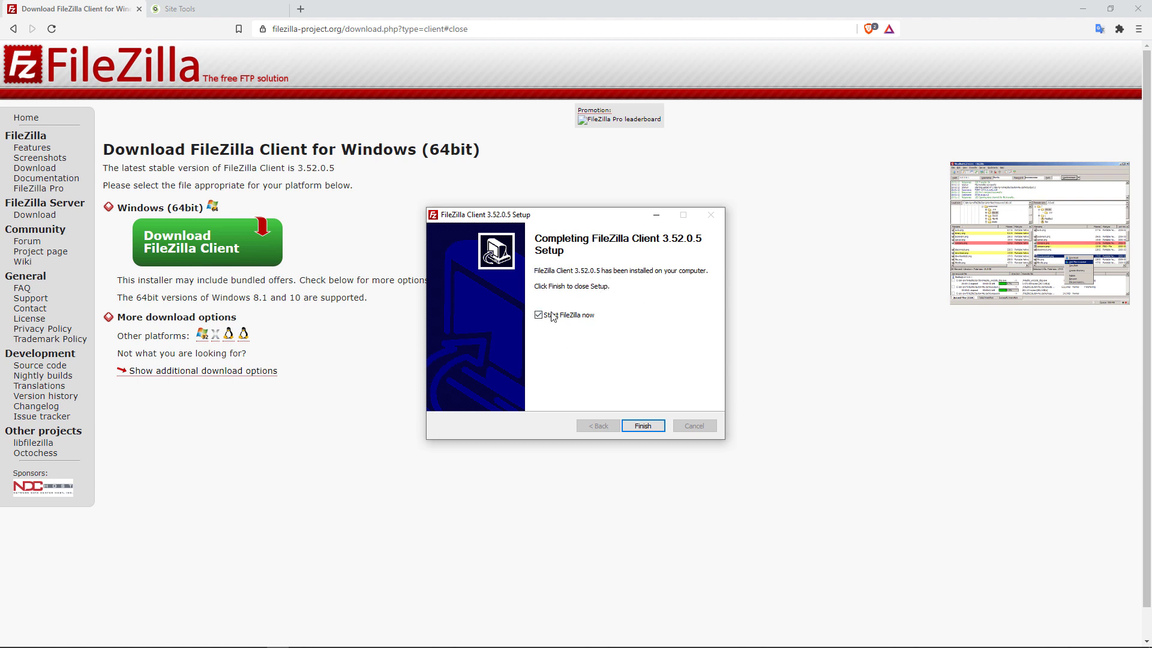
{"action": "left_click", "coordinate": [641, 426]}
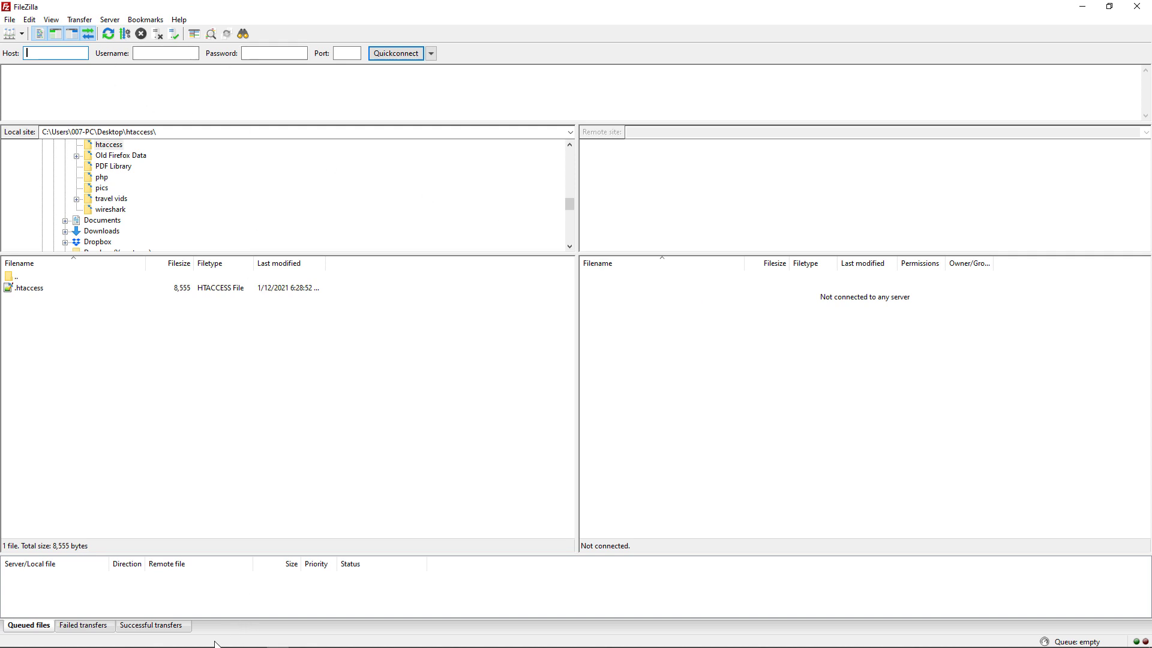
- Copy the hostname coursetyrant.com from Site Tools into FileZilla's Host, then enter the password and port 21
{"action": "left_click", "coordinate": [191, 639]}
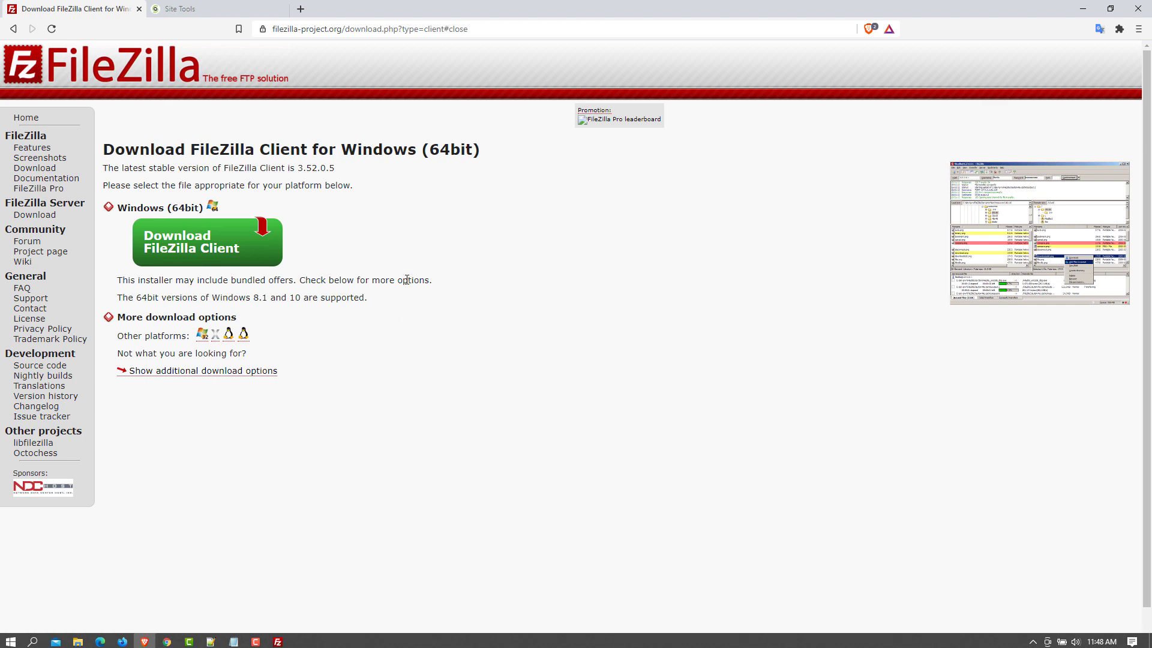
{"action": "left_click", "coordinate": [185, 9]}
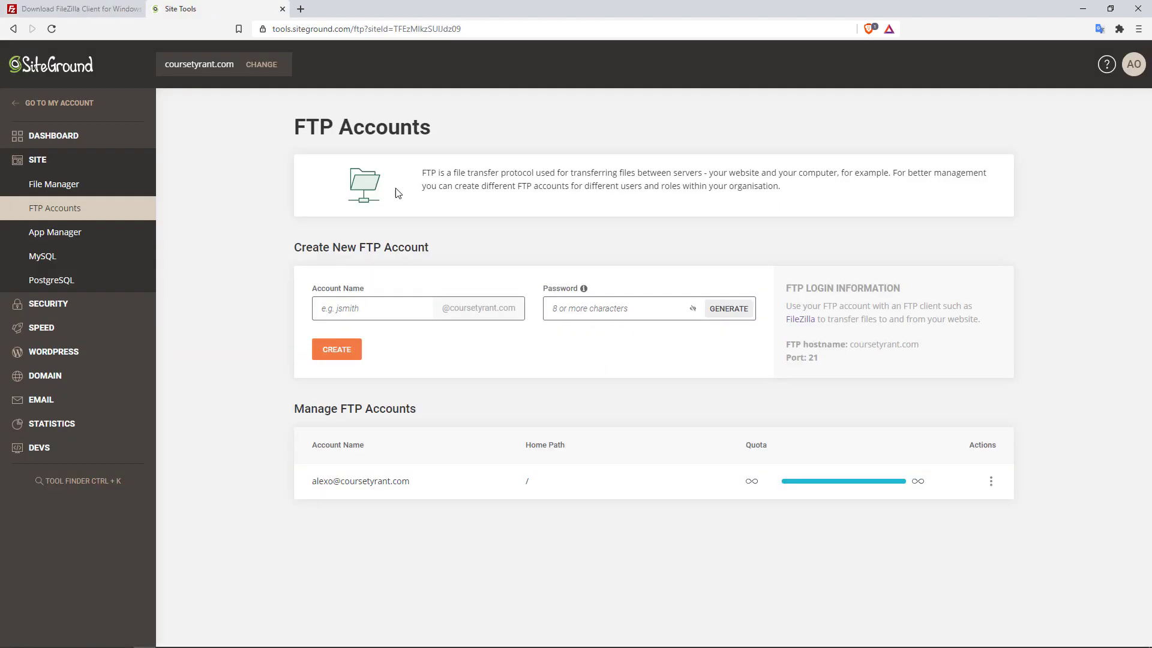
{"action": "left_click_drag", "start_coordinate": [920, 344], "coordinate": [859, 346]}
{"action": "right_click", "coordinate": [852, 348]}
{"action": "left_click", "coordinate": [885, 357]}
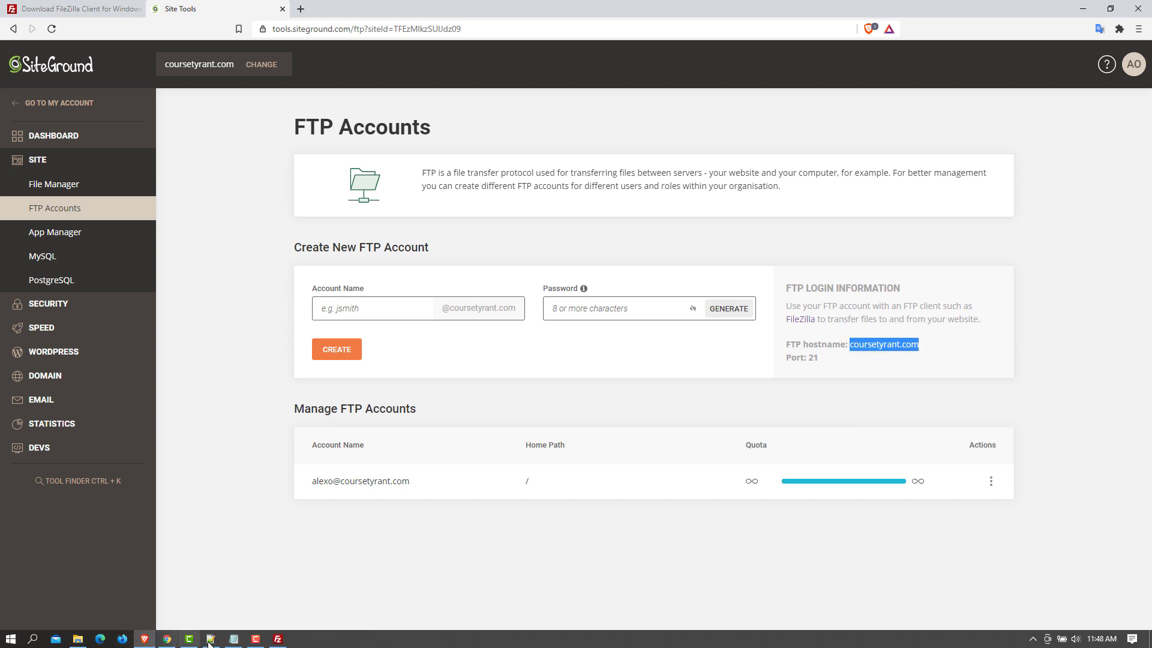
{"action": "left_click", "coordinate": [278, 639]}
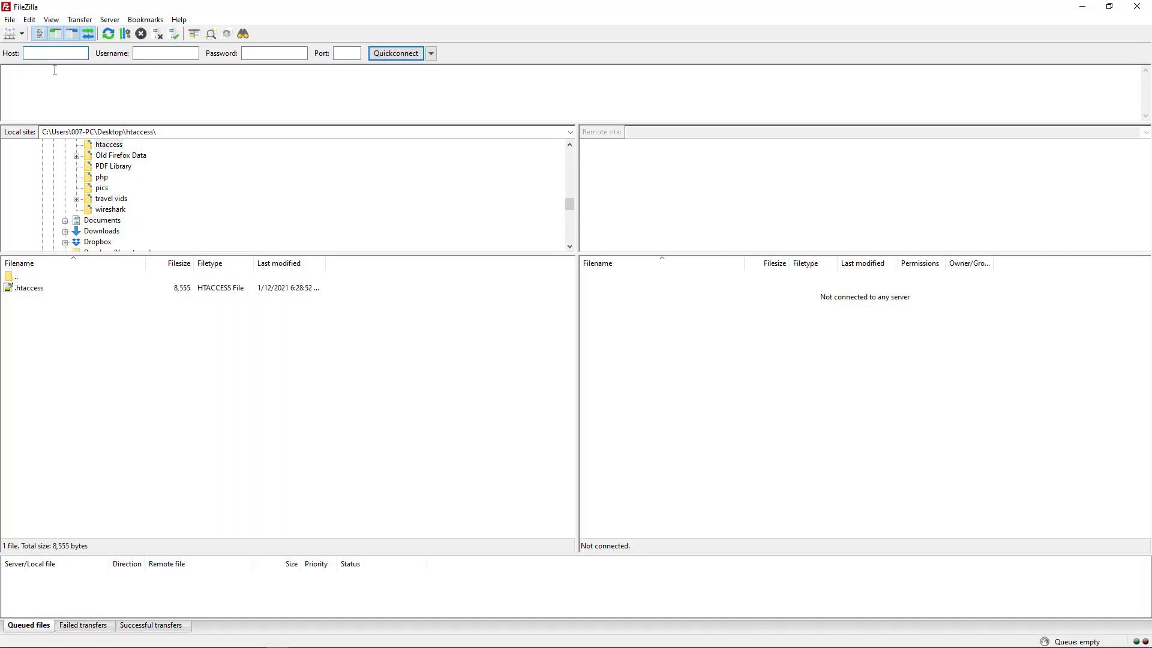
{"action": "key", "text": "ctrl+v"}
{"action": "left_click", "coordinate": [263, 52]}
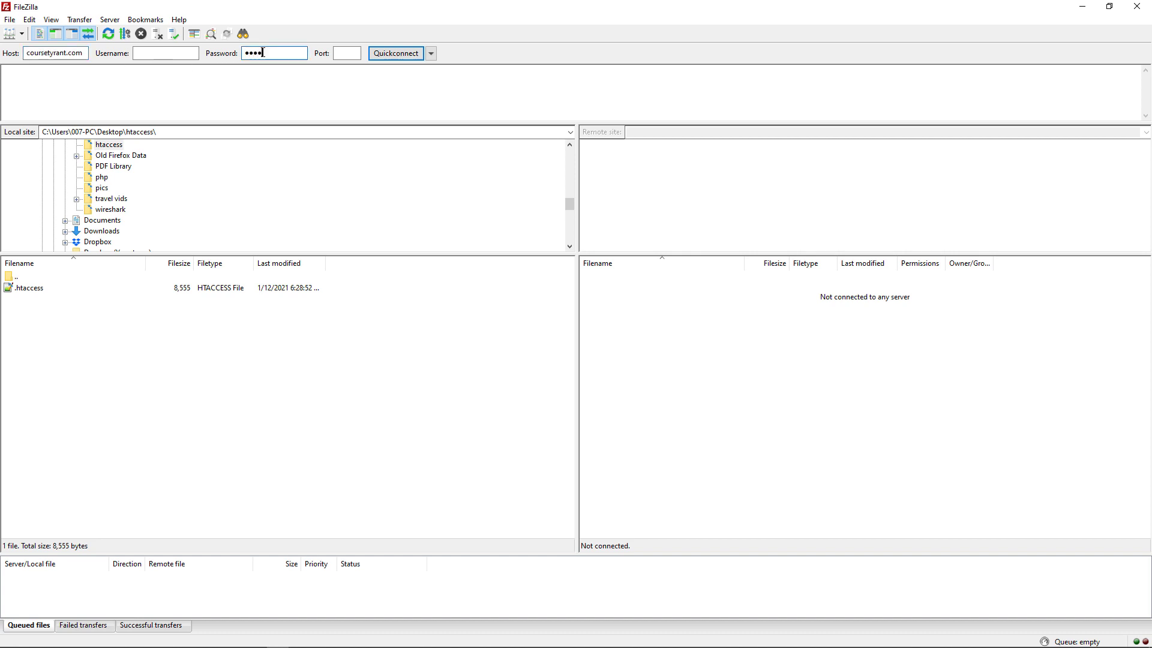
{"action": "type", "text": "a"}
{"action": "left_click", "coordinate": [348, 53]}
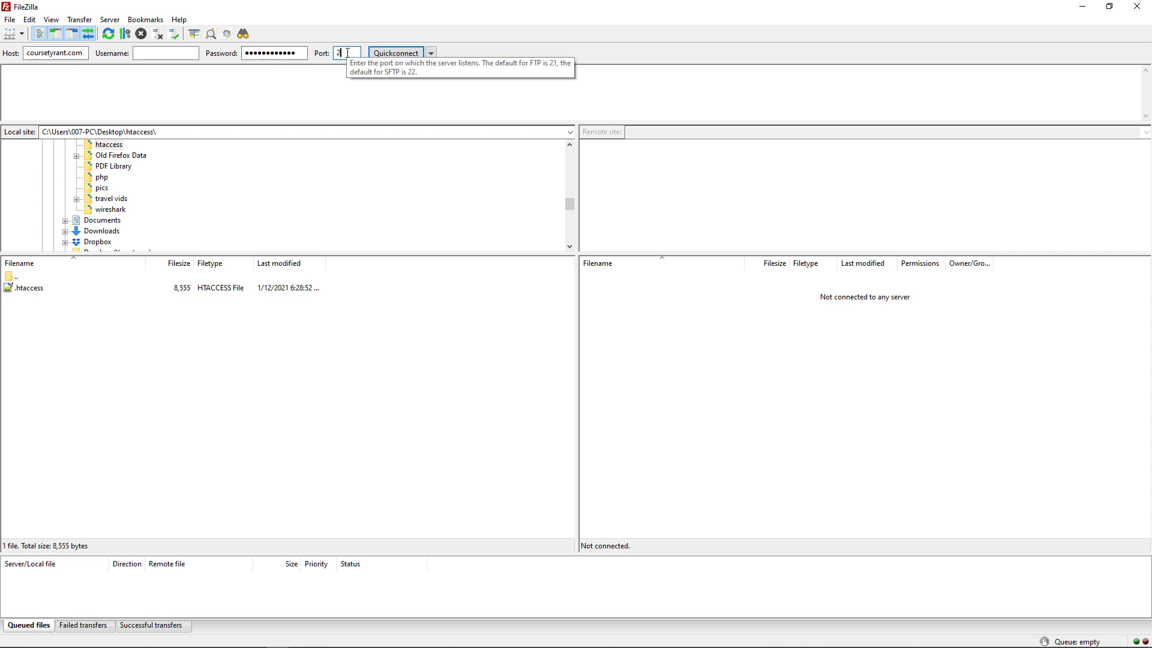
{"action": "type", "text": "21"}
- Copy the FTP account name from Site Tools and paste it as the FileZilla username
{"action": "left_click", "coordinate": [145, 639]}
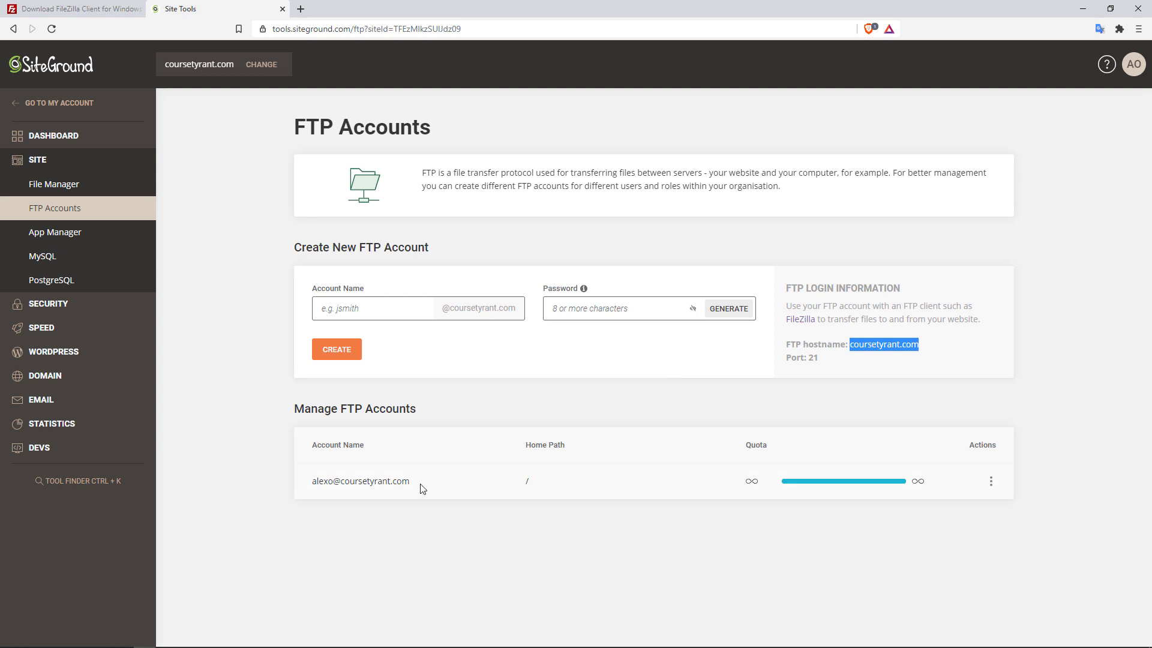
{"action": "left_click_drag", "start_coordinate": [419, 486], "coordinate": [312, 486]}
{"action": "right_click", "coordinate": [334, 480]}
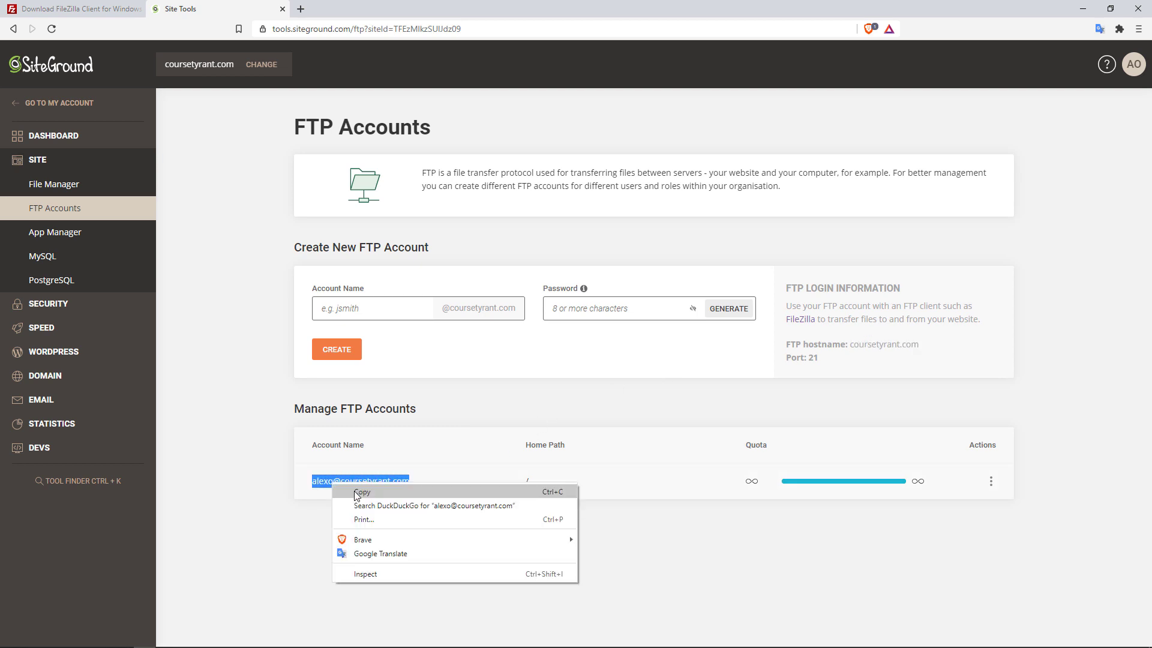
{"action": "left_click", "coordinate": [360, 494]}
{"action": "left_click", "coordinate": [277, 640]}
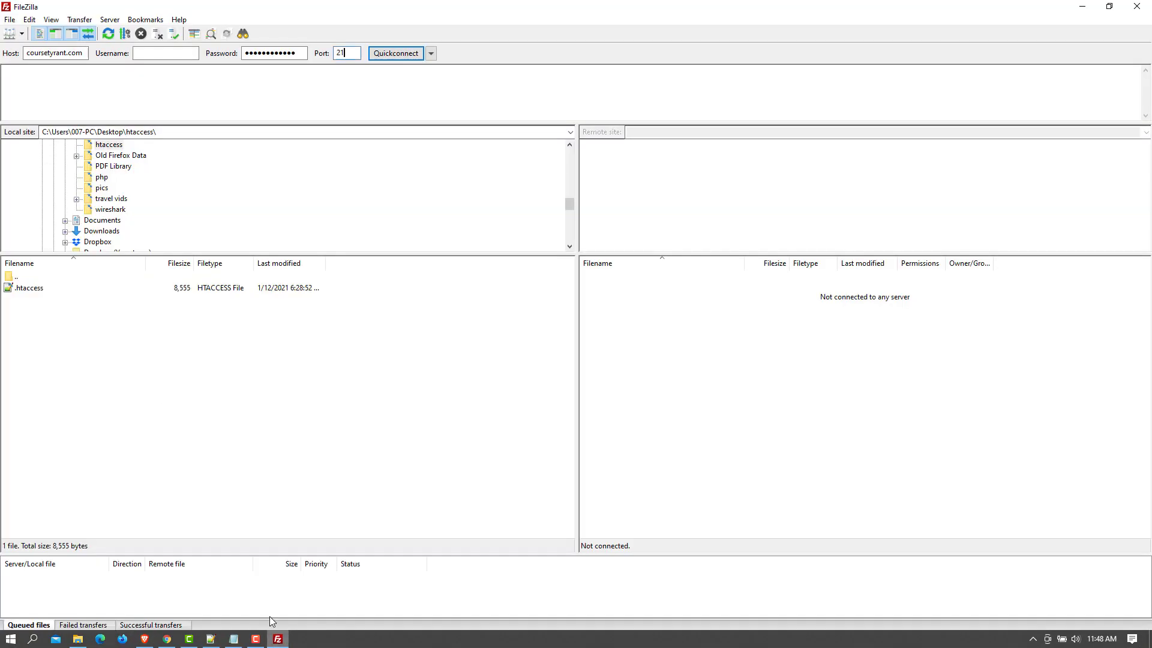
{"action": "left_click", "coordinate": [169, 52]}
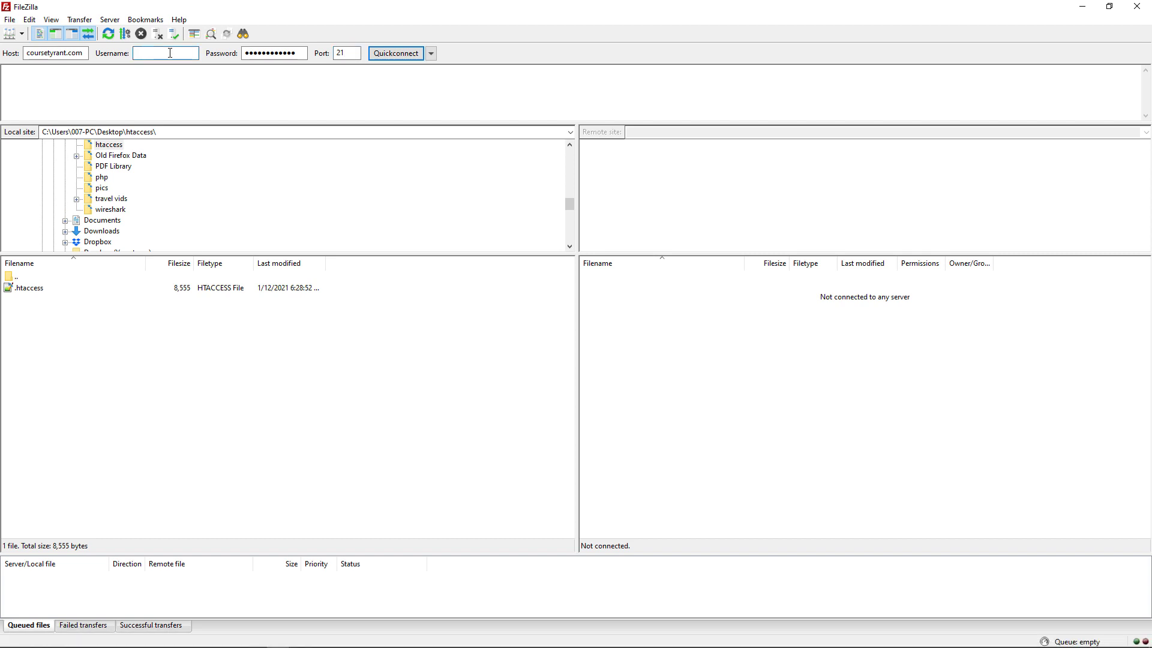
{"action": "key", "text": "ctrl+v"}
- Quickconnect to the SiteGround server and trust its unknown certificate to log in
{"action": "left_click", "coordinate": [395, 54]}
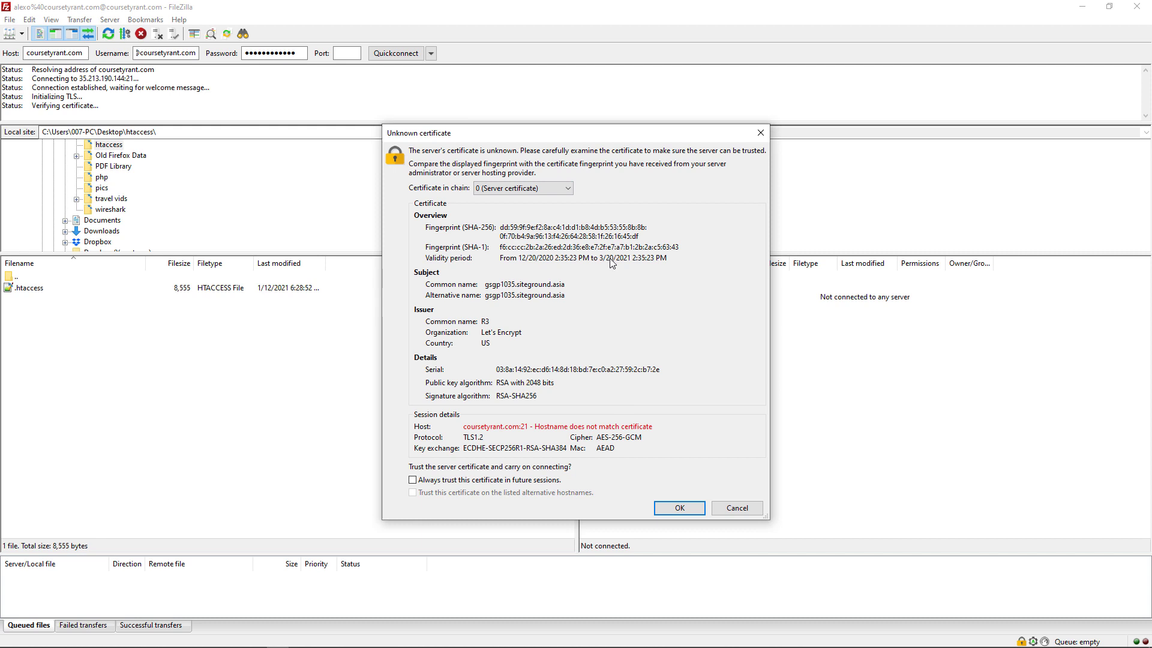
{"action": "left_click", "coordinate": [556, 189]}
{"action": "left_click", "coordinate": [680, 507]}
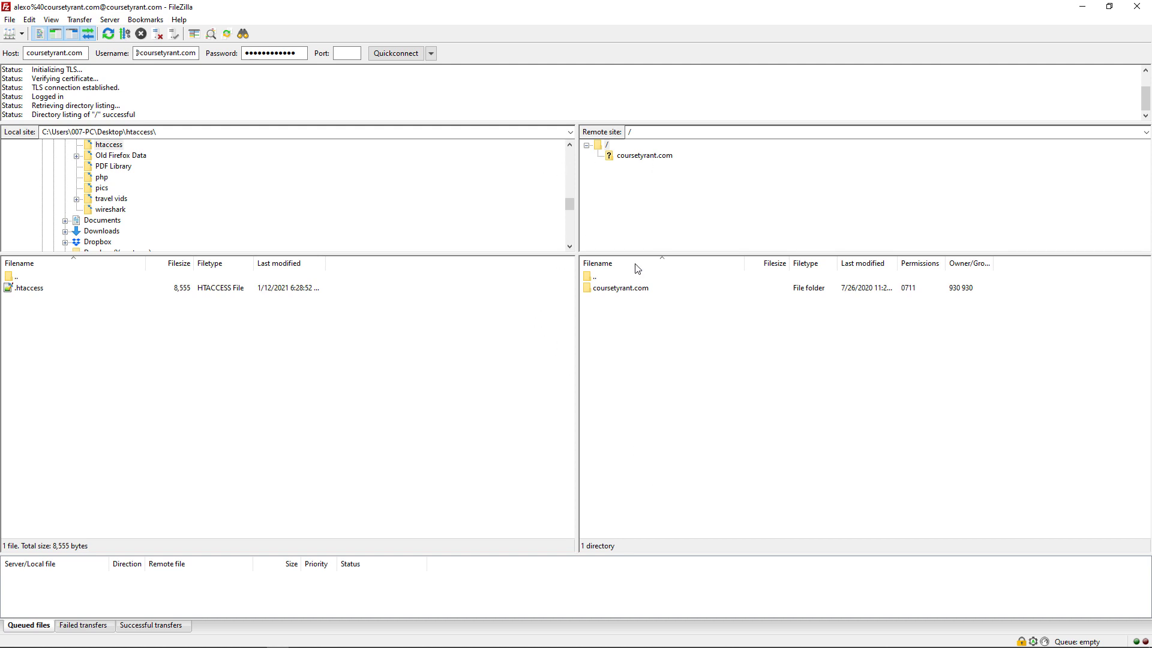
- Browse into coursetyrant.com/public_html to list the remote WordPress files
{"action": "double_click", "coordinate": [620, 288]}
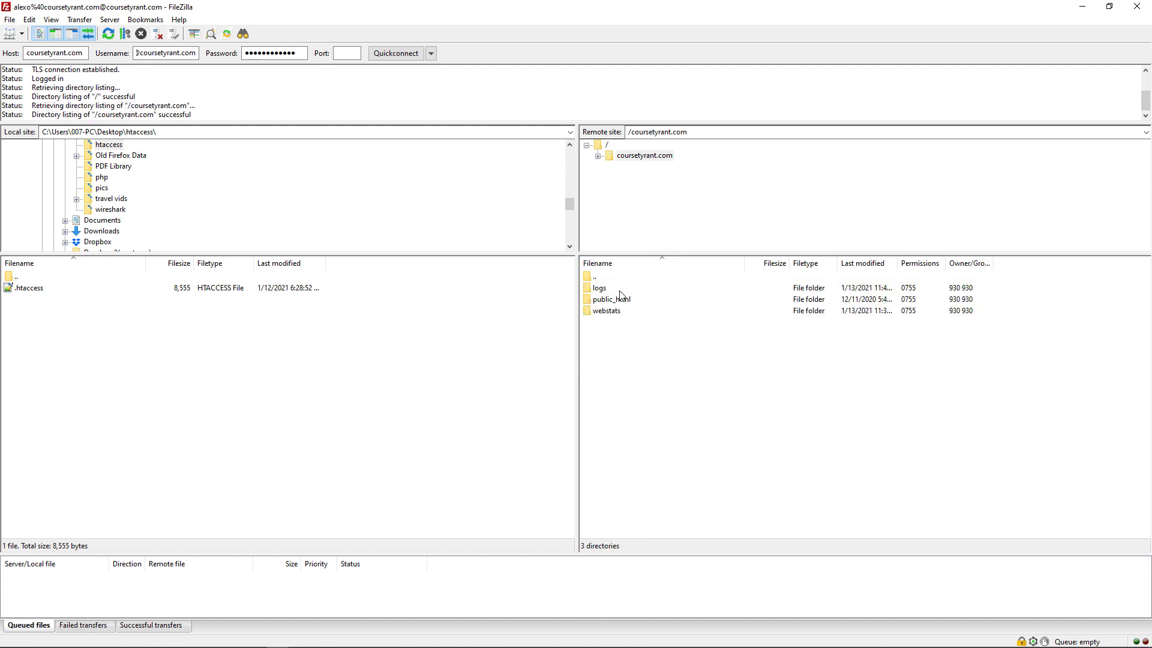
{"action": "double_click", "coordinate": [612, 299]}
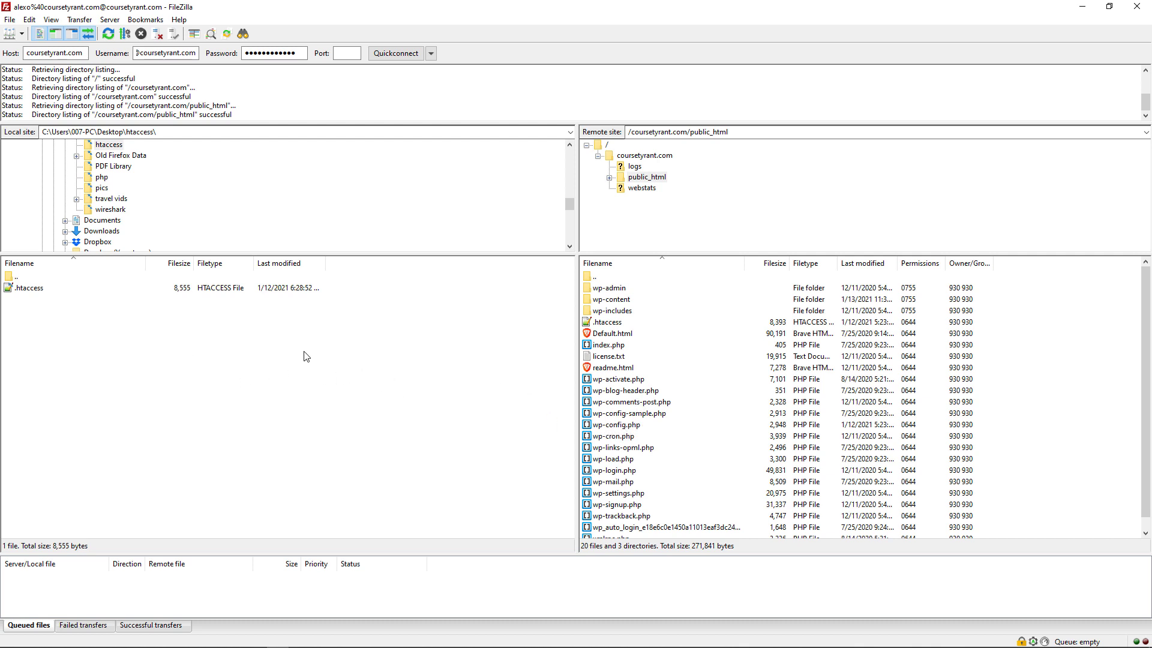
- Download the remote wp-config.php into the local htaccess folder
{"action": "double_click", "coordinate": [621, 425]}
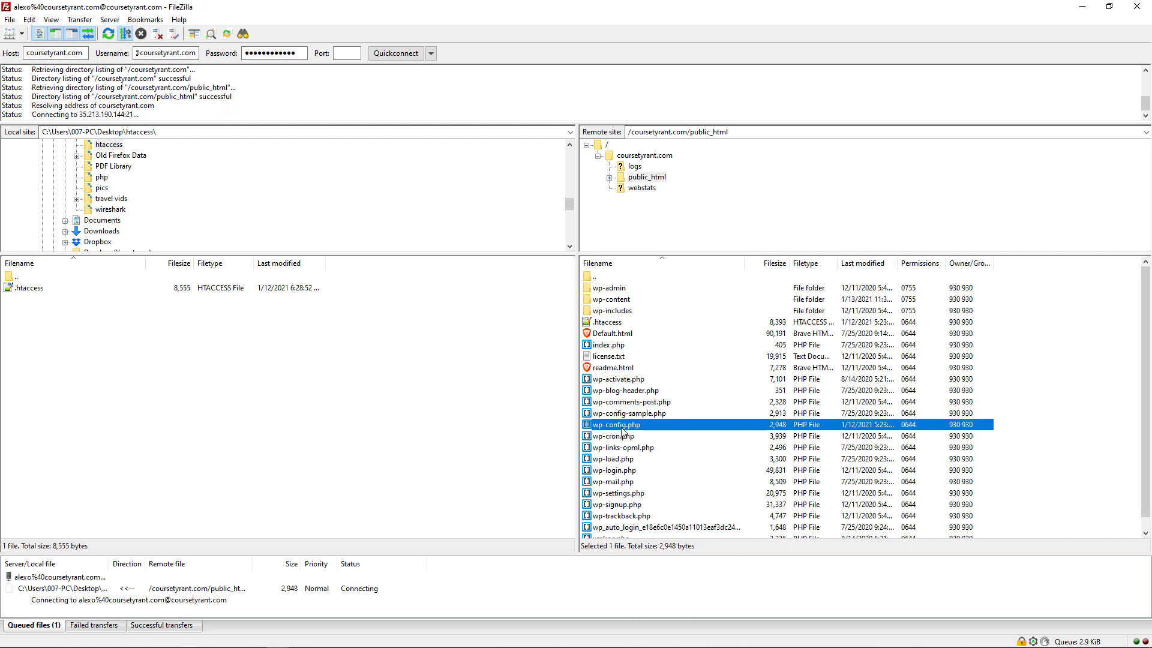